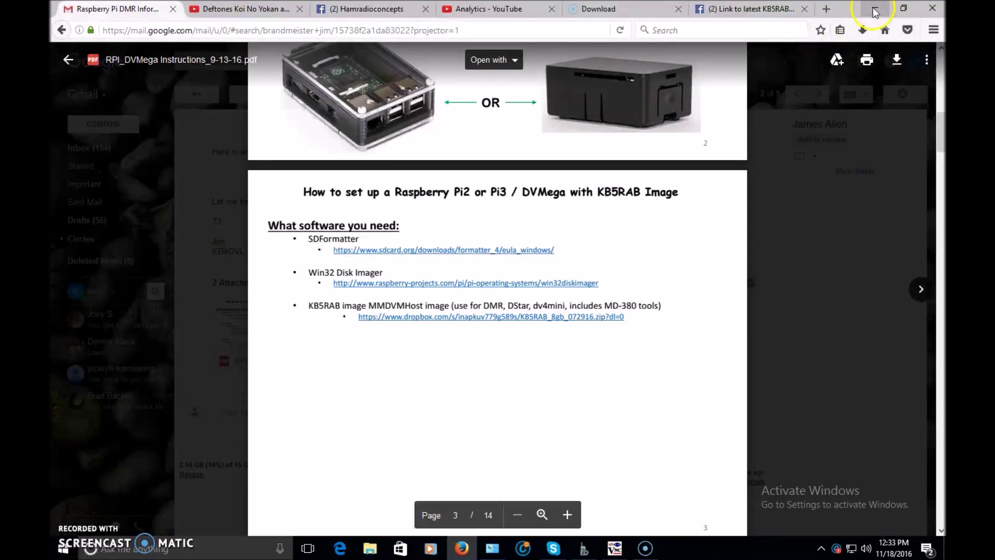
# Skim the RPI_DVMega Instructions PDF from the equipment list to the MMDVM.ini explanations, returning to step 17 on page 5.
pyautogui.scroll(12, 400, 299)
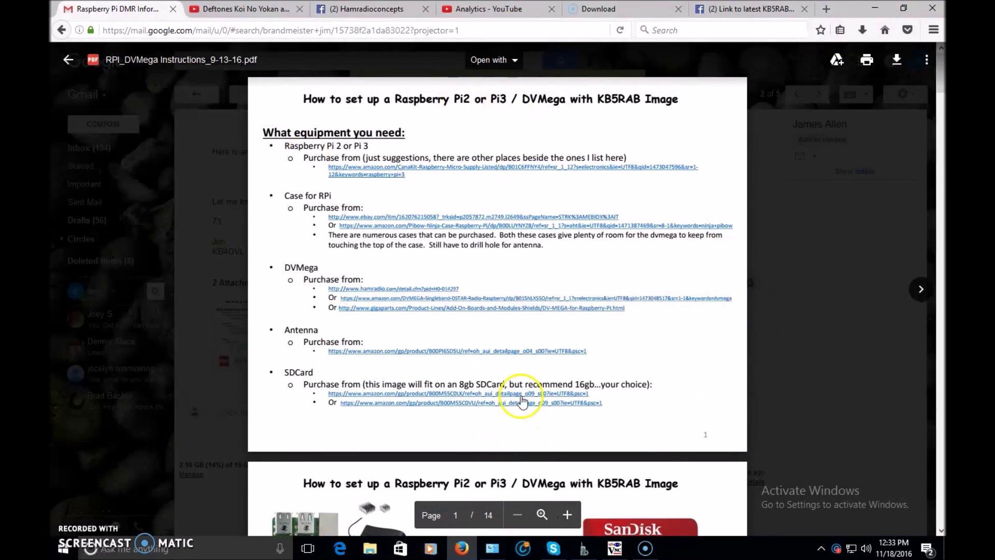
pyautogui.scroll(-12, 493, 338)
pyautogui.scroll(-15, 495, 348)
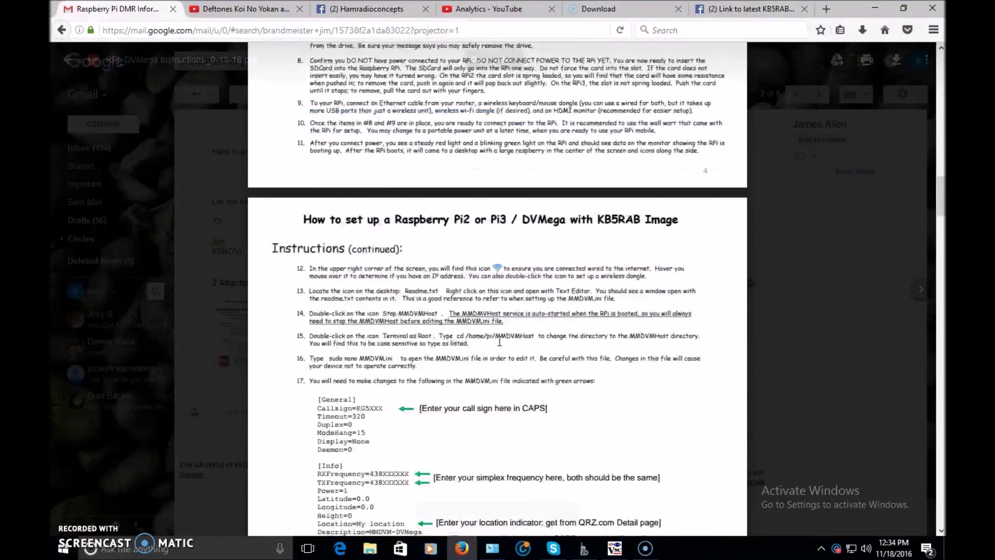
pyautogui.scroll(-17, 499, 341)
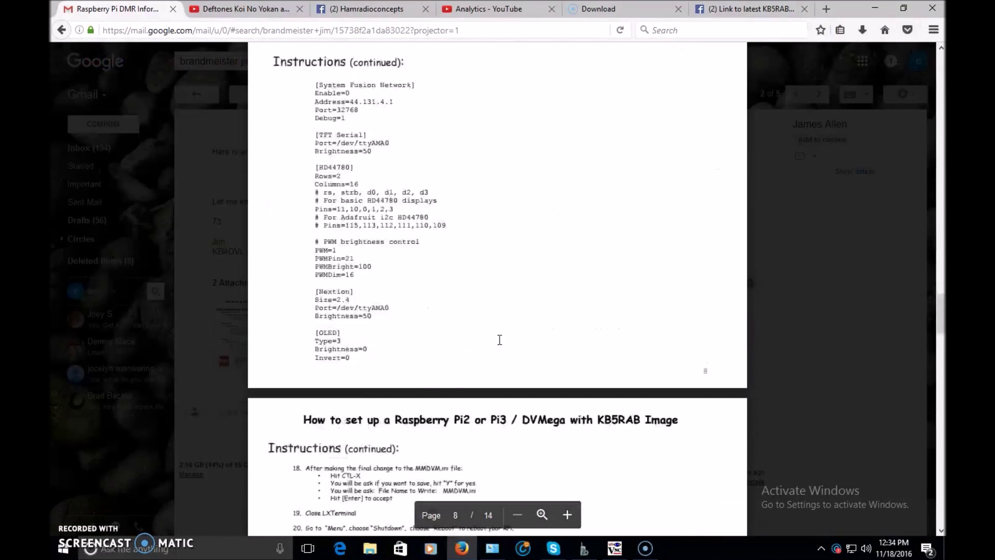
pyautogui.scroll(-6, 499, 340)
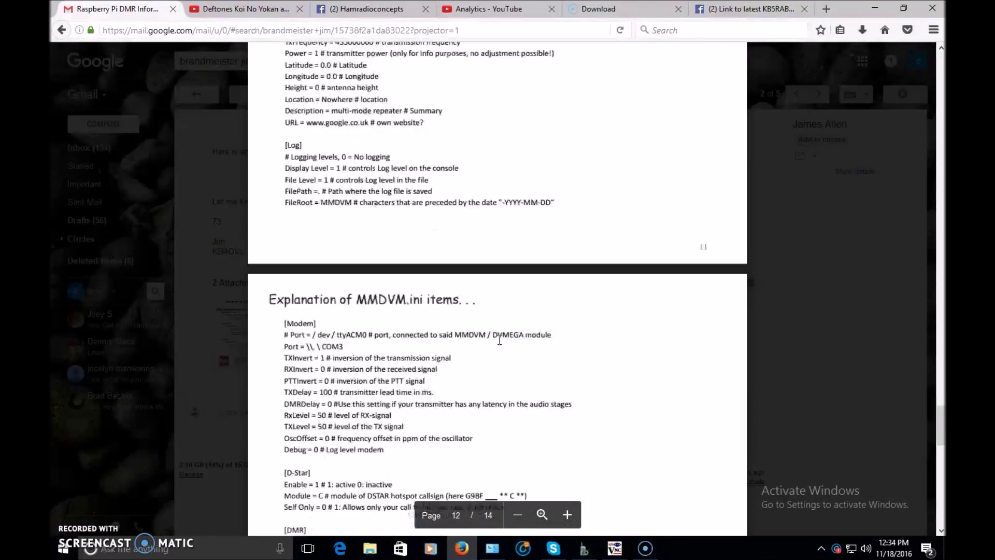
pyautogui.scroll(20, 499, 339)
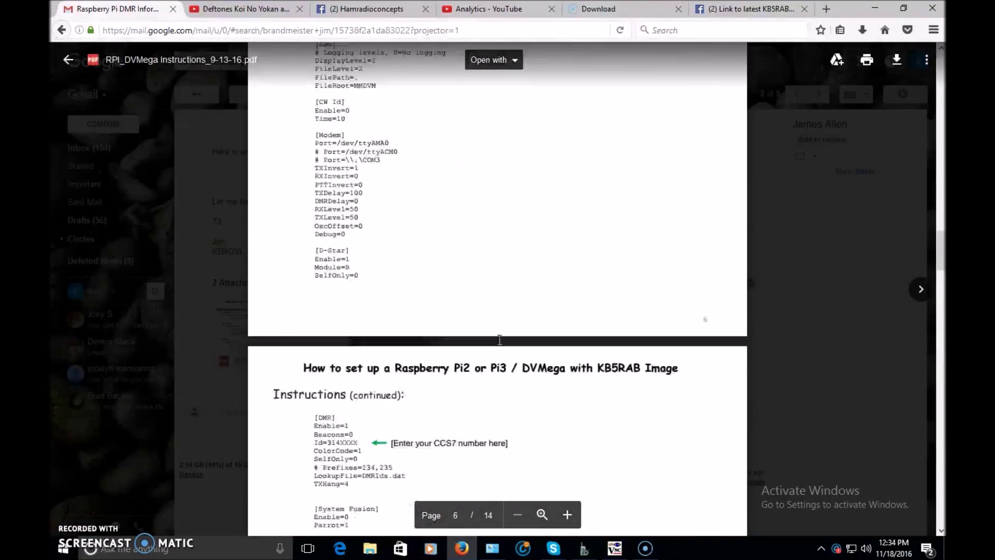
pyautogui.scroll(-3, 499, 340)
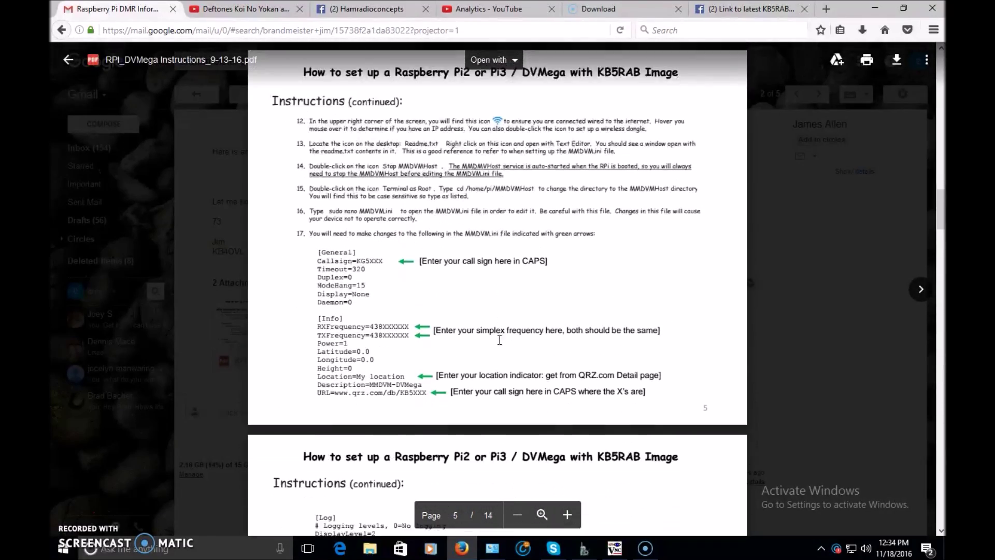
# Examine the MMDVM.ini entries marked with green arrows, from call sign and frequencies to the DMR server, through the closing instructions.
pyautogui.click(499, 343)
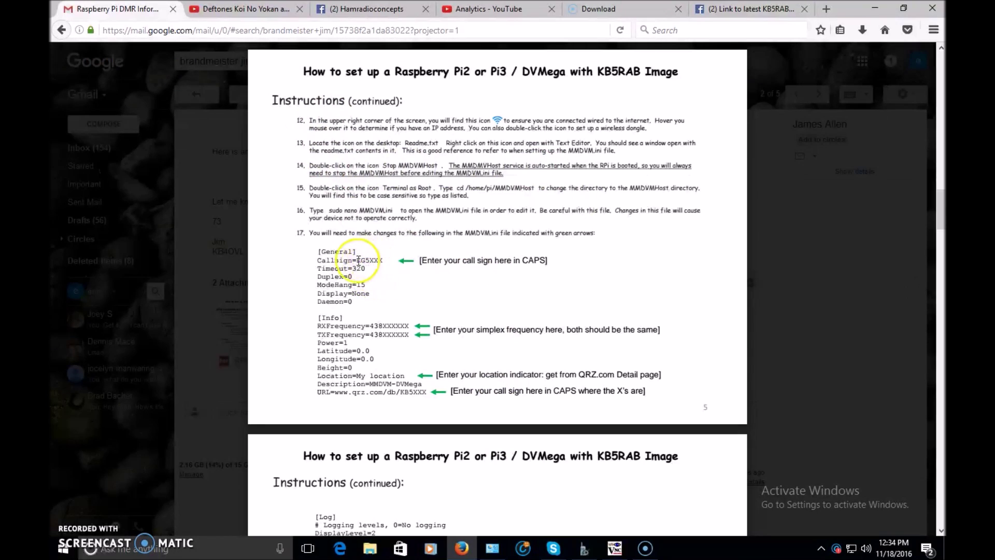
pyautogui.doubleClick(378, 263)
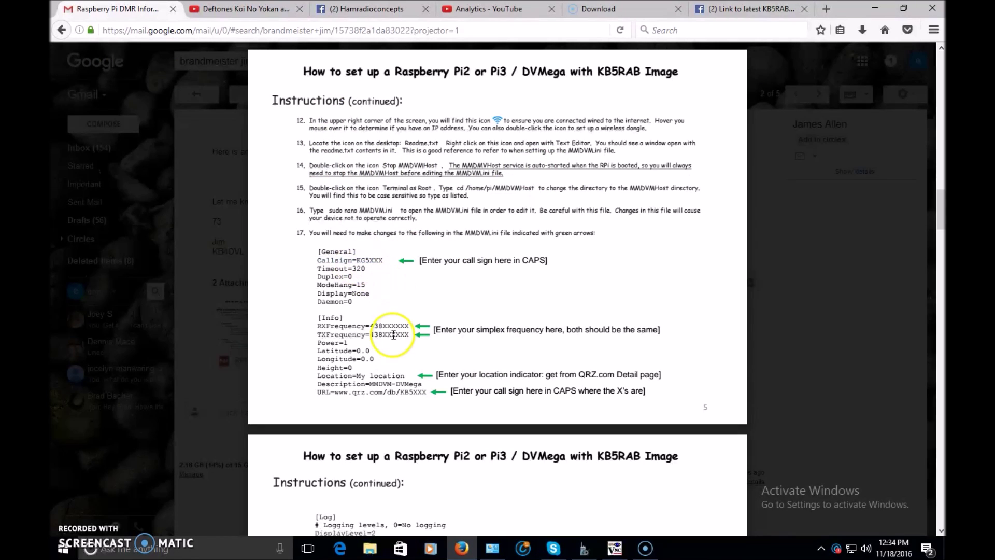
pyautogui.scroll(-3, 407, 337)
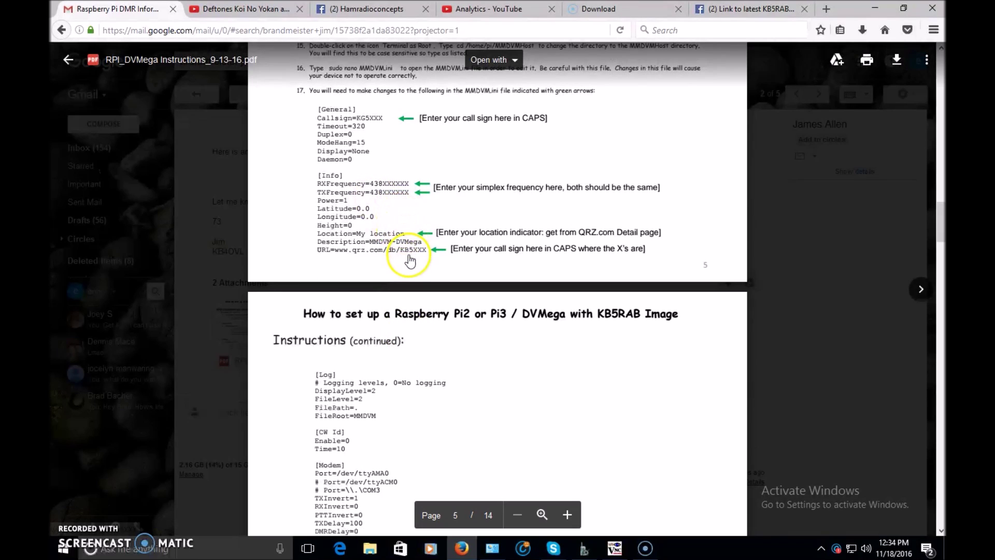
pyautogui.scroll(-7, 409, 259)
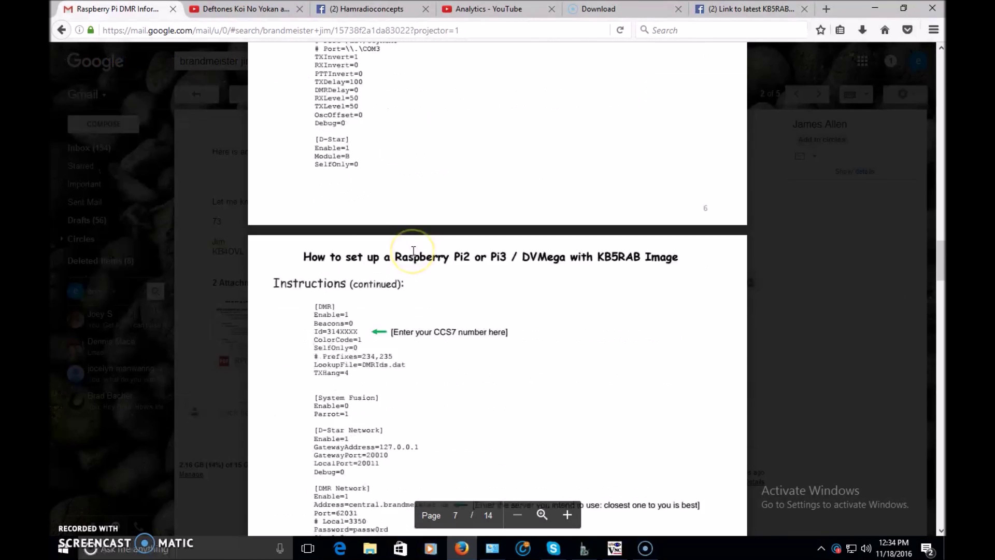
pyautogui.scroll(-5, 414, 252)
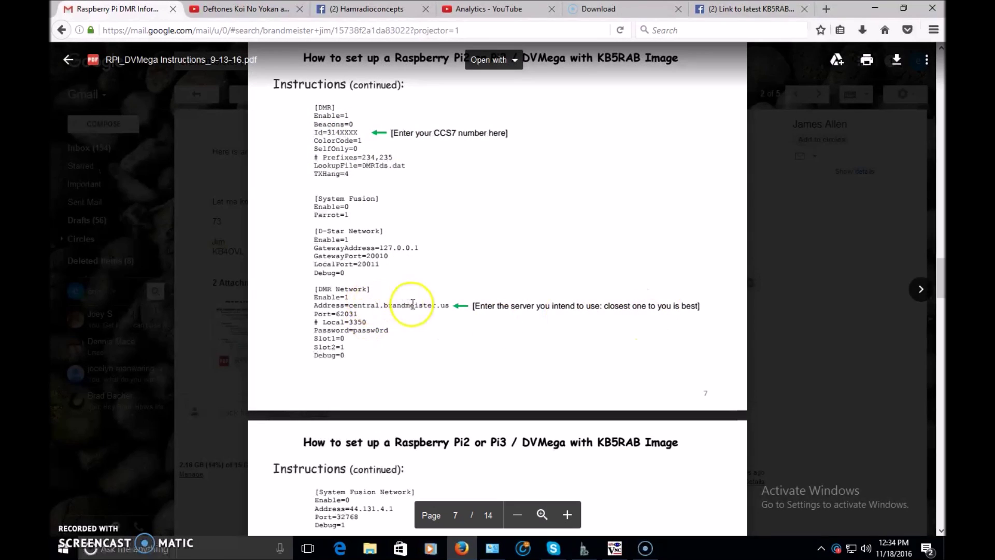
pyautogui.scroll(-6, 379, 310)
pyautogui.scroll(-12, 379, 310)
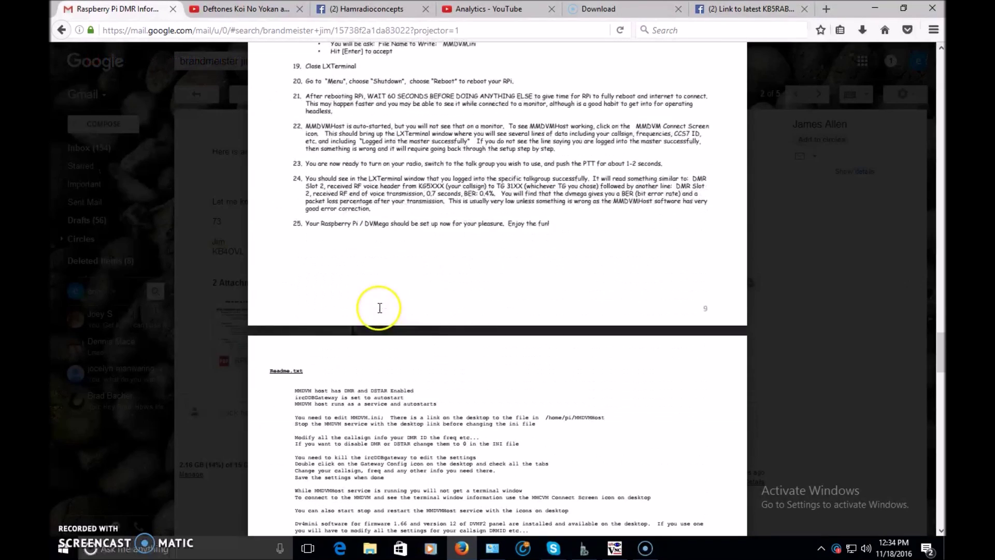
# Minimize the browser and try to connect TightVNC Viewer to the host 10.0.0.247 with the VNC password.
pyautogui.click(875, 8)
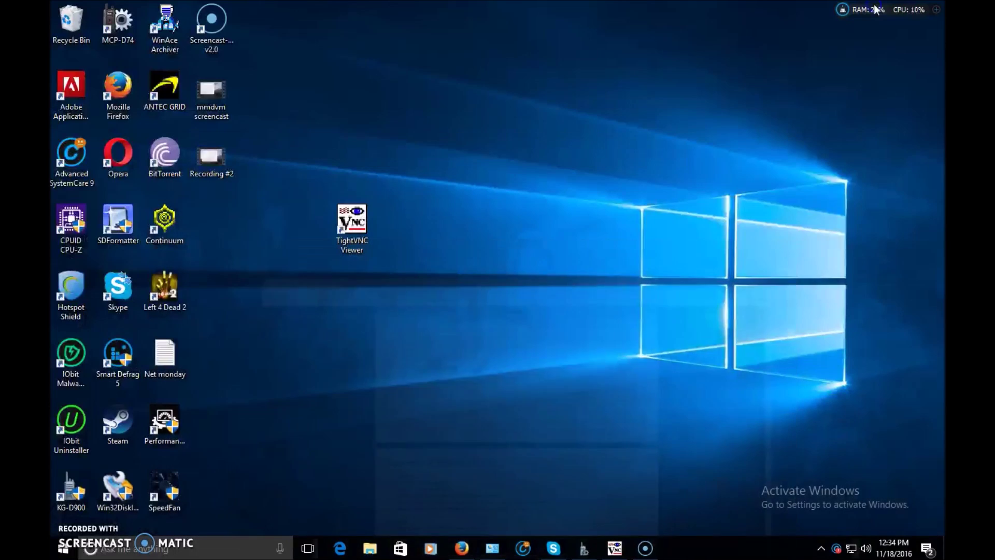
pyautogui.doubleClick(365, 249)
pyautogui.click(594, 214)
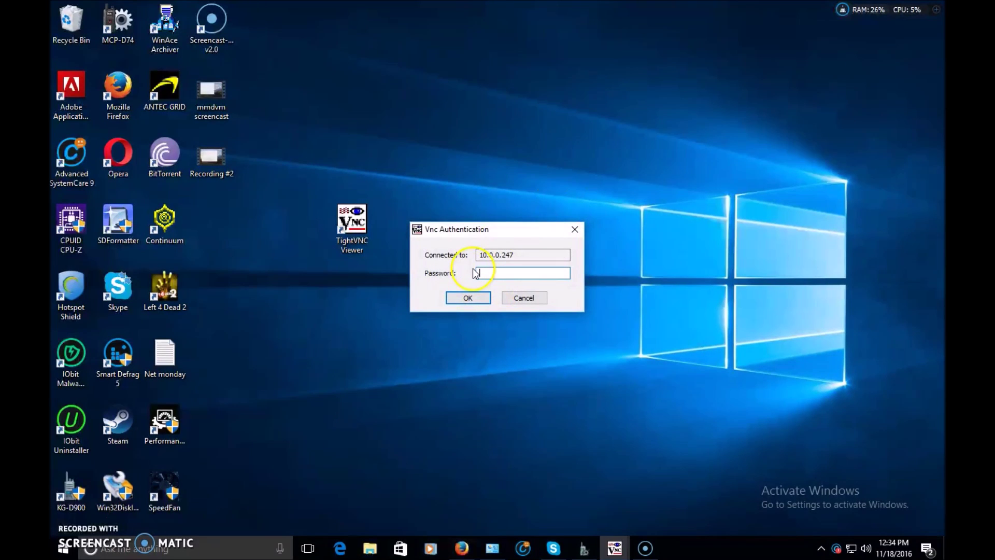
pyautogui.press('Return')
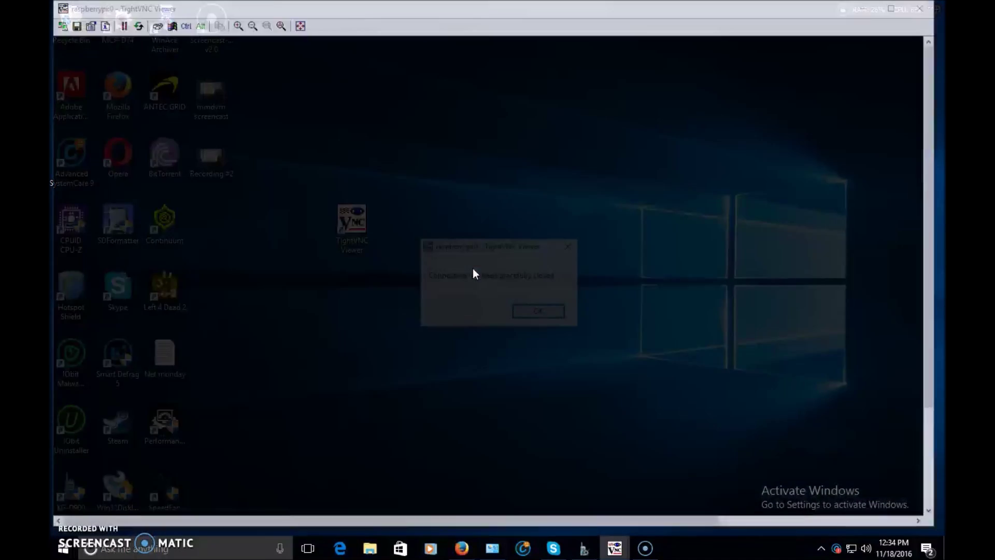
pyautogui.click(520, 307)
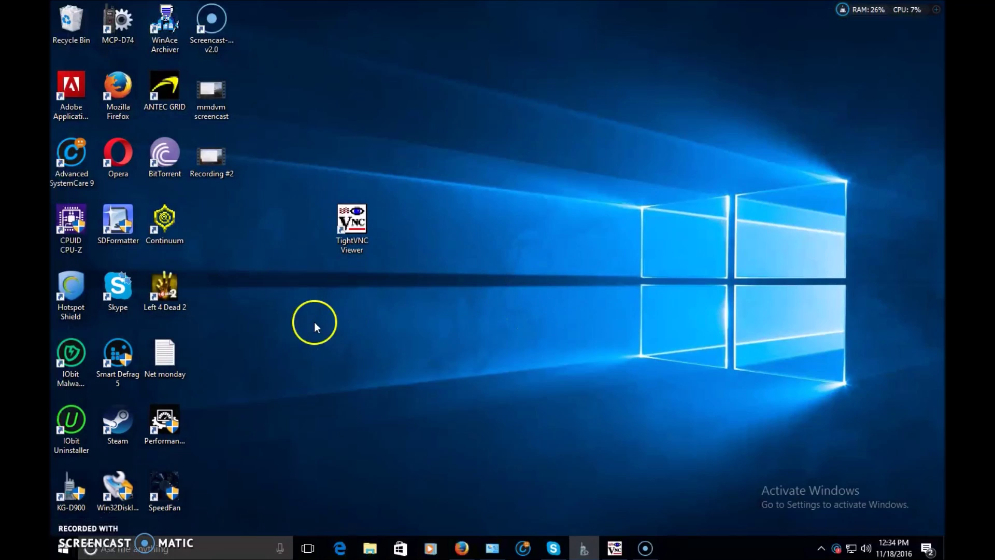
# Relaunch TightVNC Viewer and retry the connection to 10.0.0.247, entering the VNC password.
pyautogui.doubleClick(354, 217)
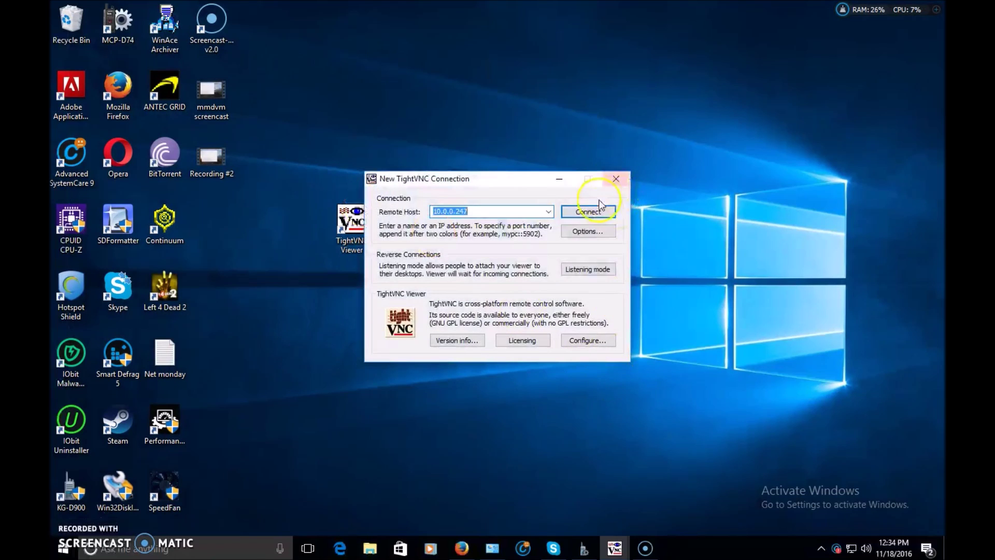
pyautogui.click(596, 211)
pyautogui.write('******')
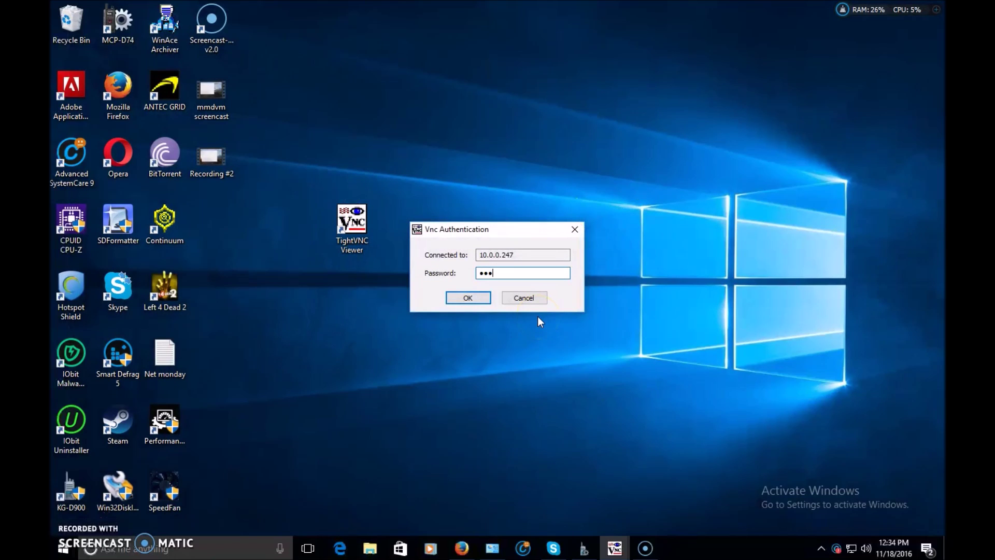
pyautogui.write('***')
pyautogui.press('Return')
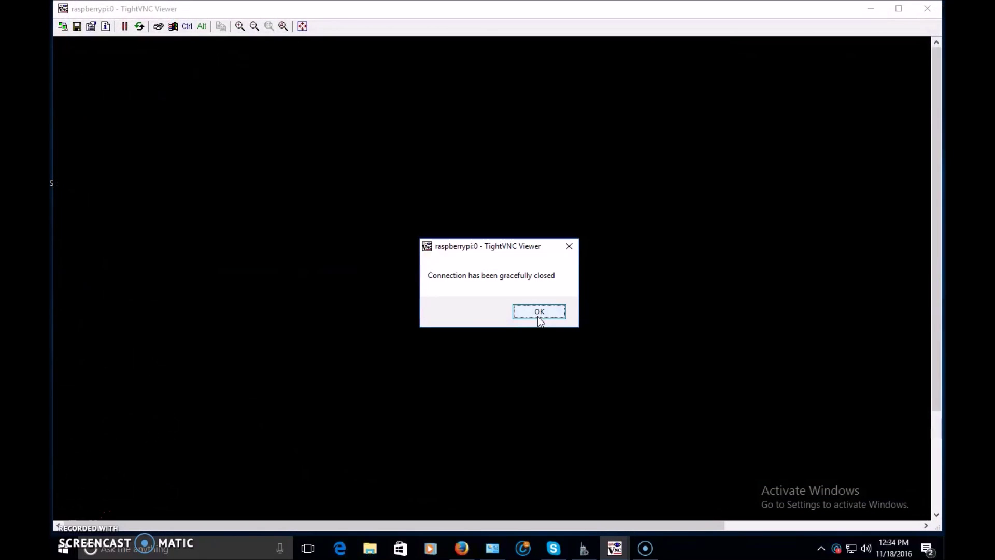
pyautogui.click(539, 311)
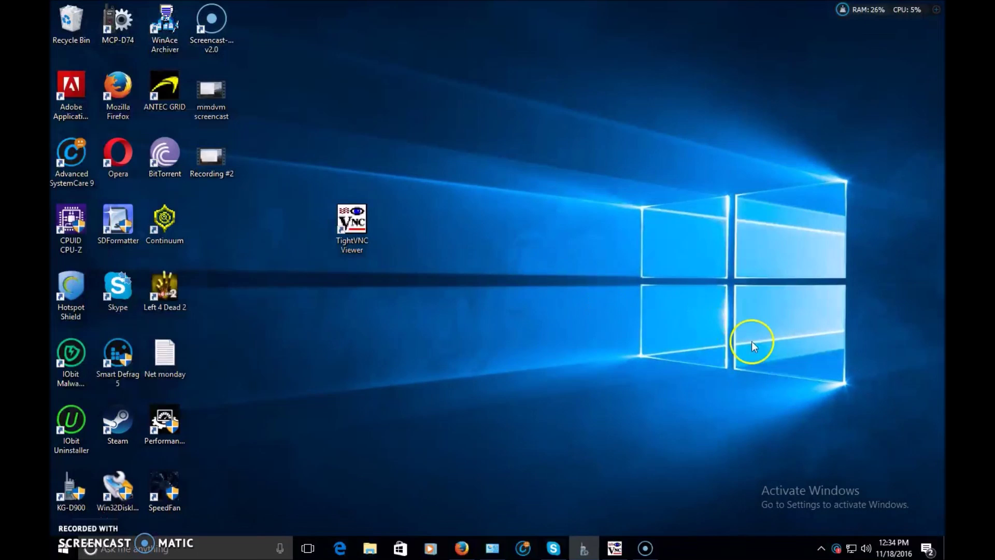
# Switch to the raspberrypi TightVNC session, dismiss its open main menu and open ReadmeFirst.txt from the Pi's desktop.
pyautogui.click(615, 548)
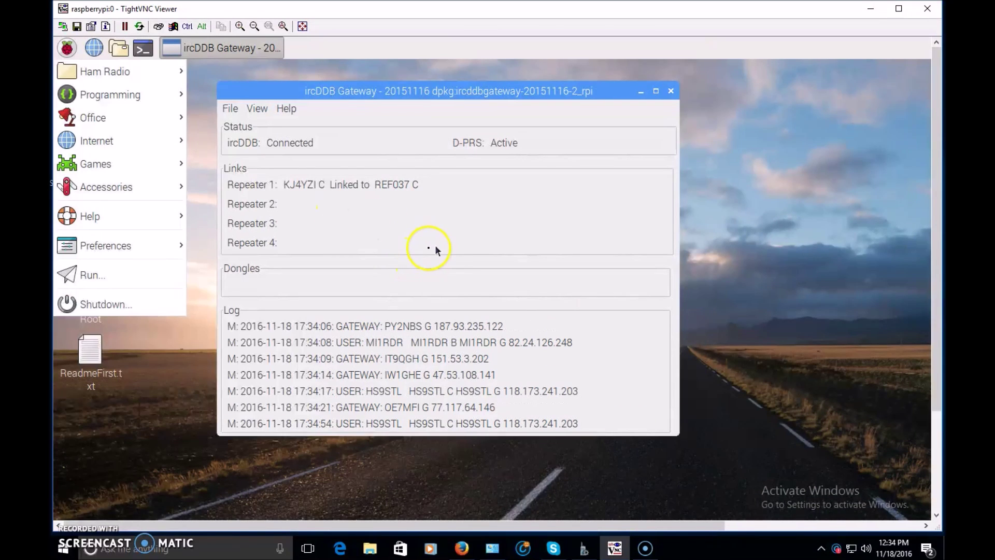
pyautogui.click(402, 71)
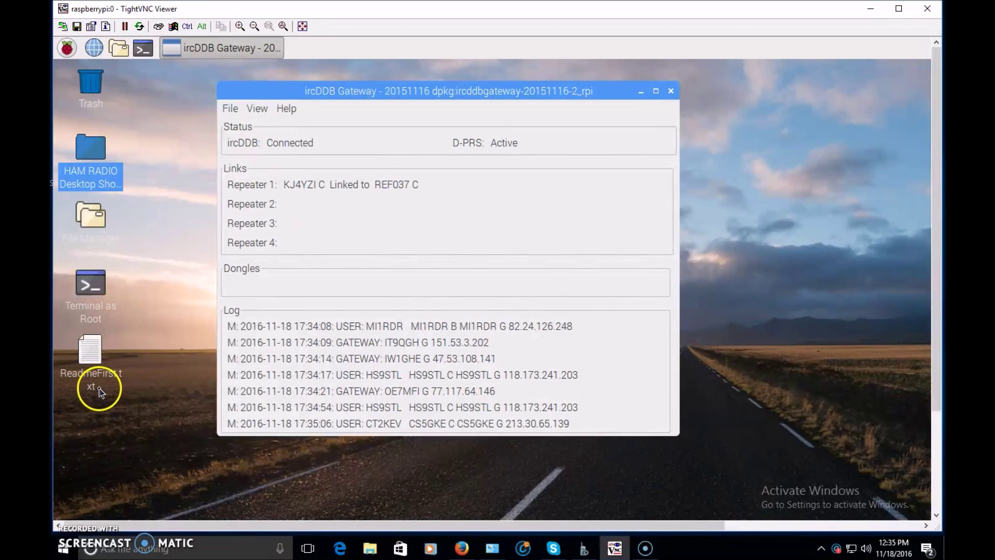
pyautogui.doubleClick(98, 356)
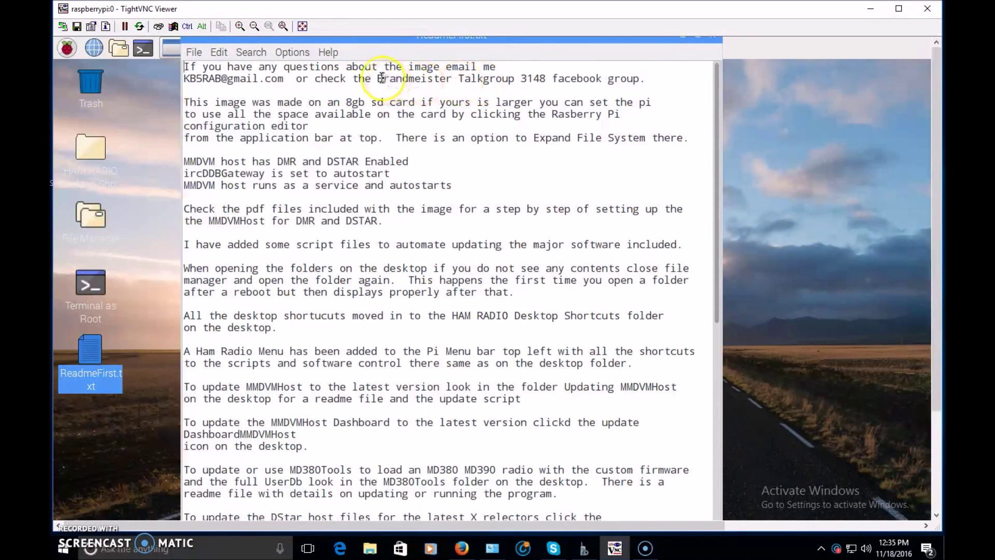
# Highlight the readme's mentions of Brandmeister Talkgroup 3148 and the moved desktop shortcuts, and select the HAM RADIO Desktop Shortcuts folder.
pyautogui.moveTo(379, 78); pyautogui.dragTo(562, 81)
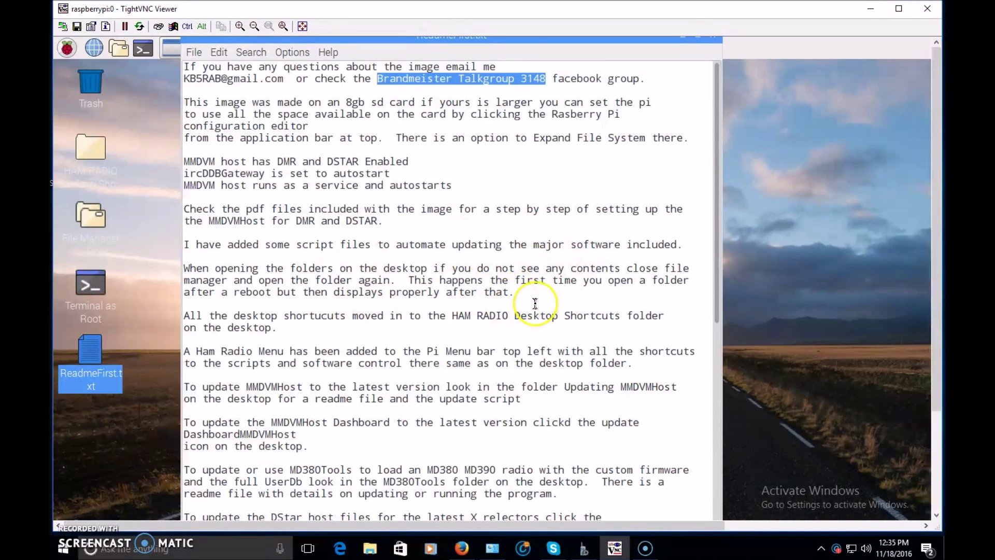
pyautogui.scroll(-3, 536, 303)
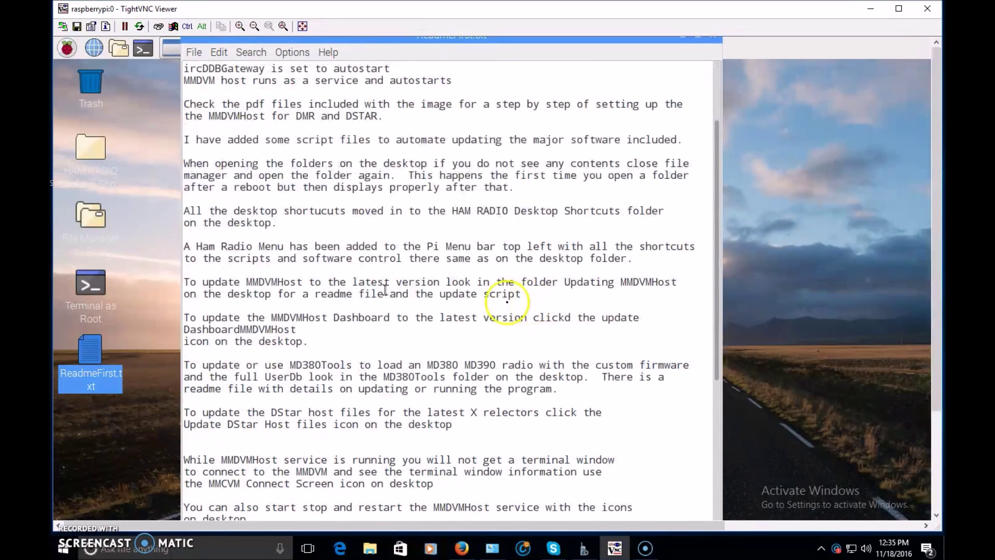
pyautogui.moveTo(184, 212); pyautogui.dragTo(292, 230)
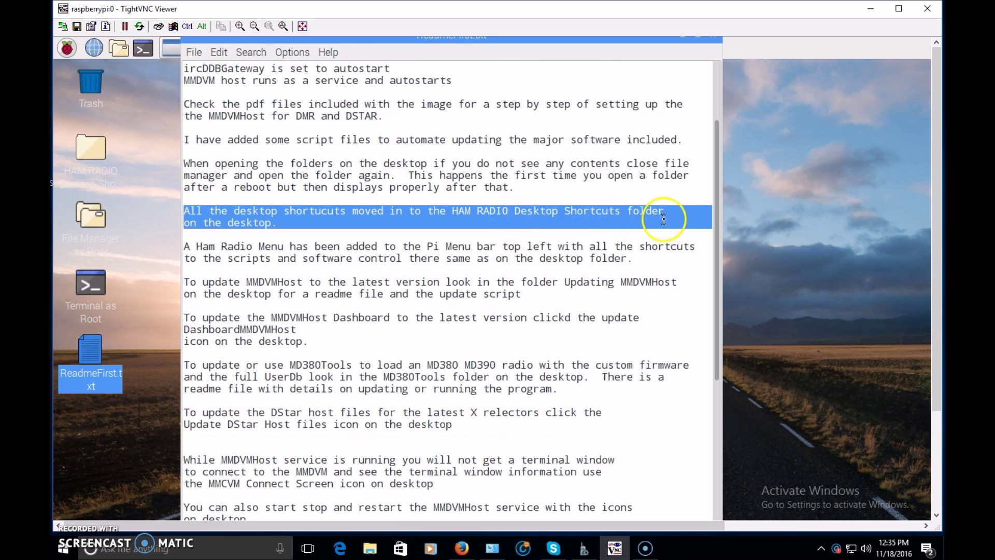
pyautogui.click(87, 156)
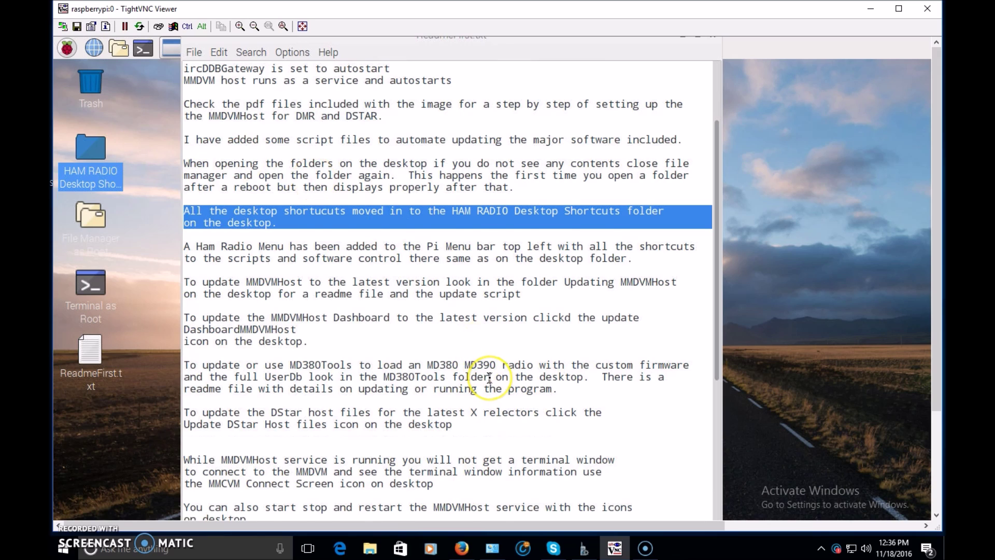
# Read the rest of ReadmeFirst.txt, bring its title bar into view and close the file.
pyautogui.scroll(-5, 489, 377)
pyautogui.scroll(-6, 366, 357)
pyautogui.scroll(4, 366, 375)
pyautogui.scroll(-2, 366, 375)
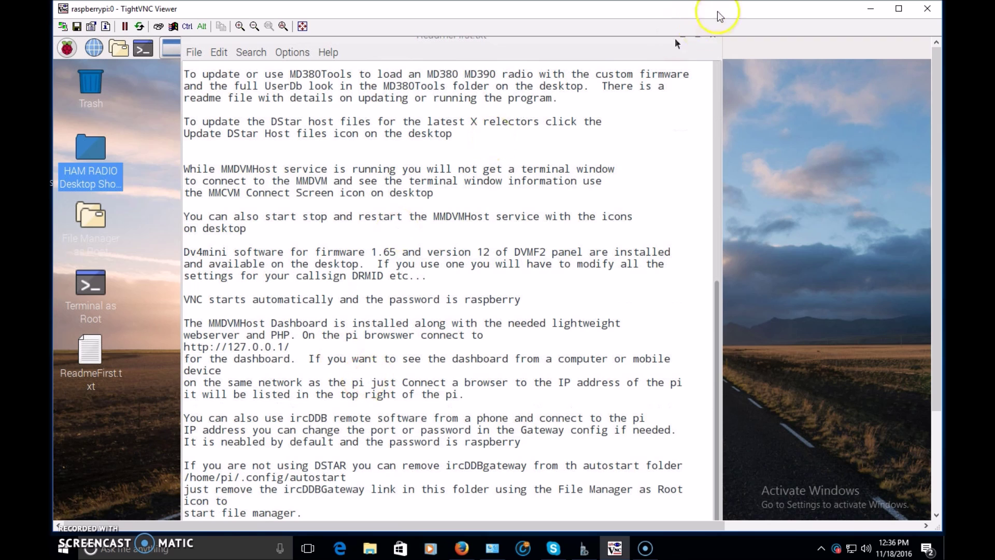
pyautogui.moveTo(636, 43); pyautogui.dragTo(642, 78)
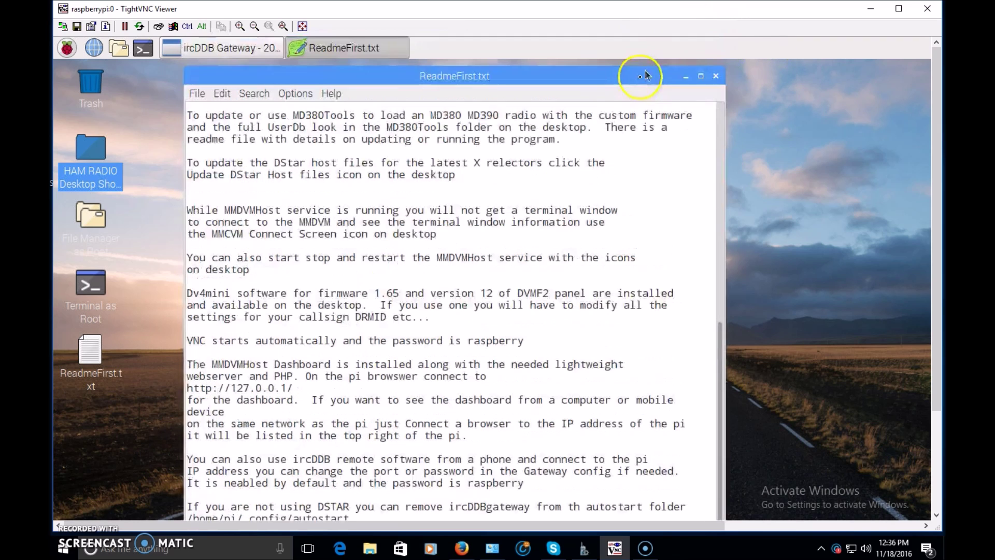
pyautogui.click(716, 90)
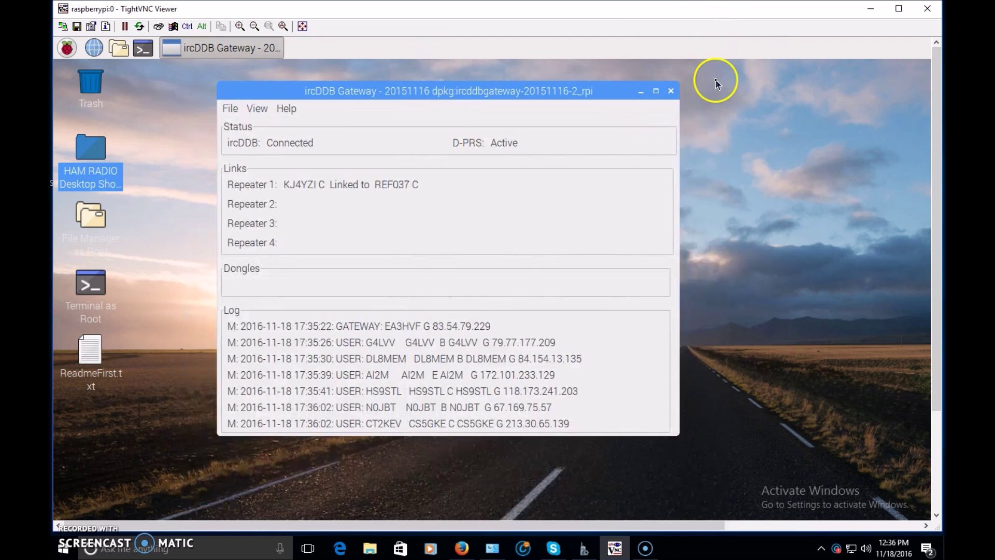
# Open the HAM RADIO Desktop Shortcuts folder from the Pi's desktop, move its window fully into view and close it.
pyautogui.click(92, 157)
pyautogui.moveTo(742, 232); pyautogui.dragTo(357, 82)
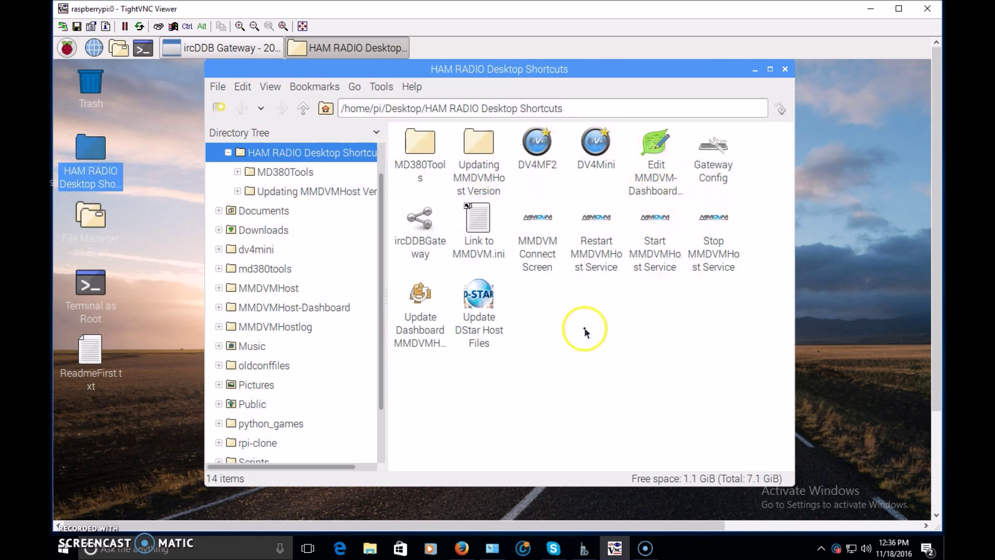
pyautogui.click(786, 69)
# Reopen the HAM RADIO Desktop Shortcuts folder, reposition its window and select the Gateway Config shortcut followed by ircDDBGateway.
pyautogui.doubleClick(91, 150)
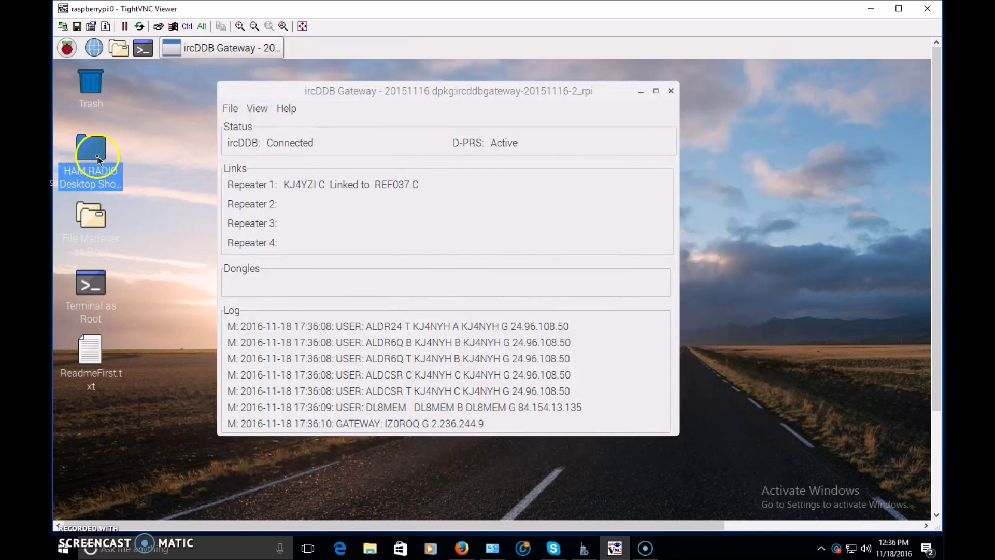
pyautogui.moveTo(809, 244); pyautogui.dragTo(426, 83)
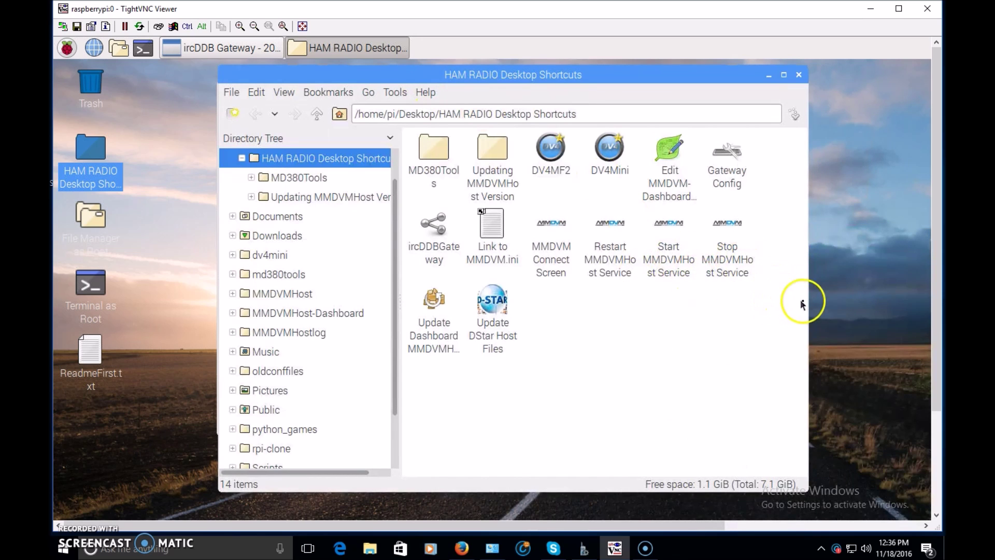
pyautogui.click(736, 179)
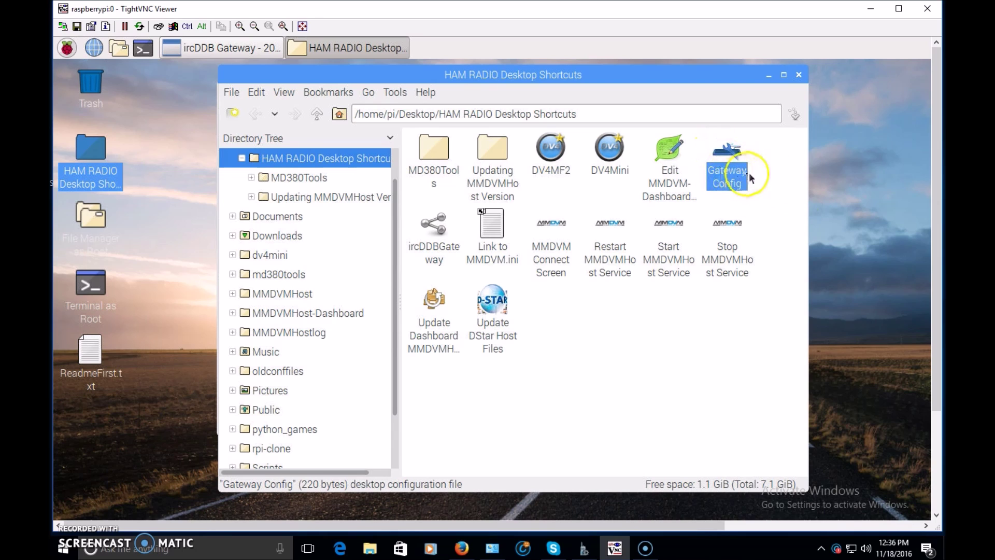
pyautogui.click(441, 240)
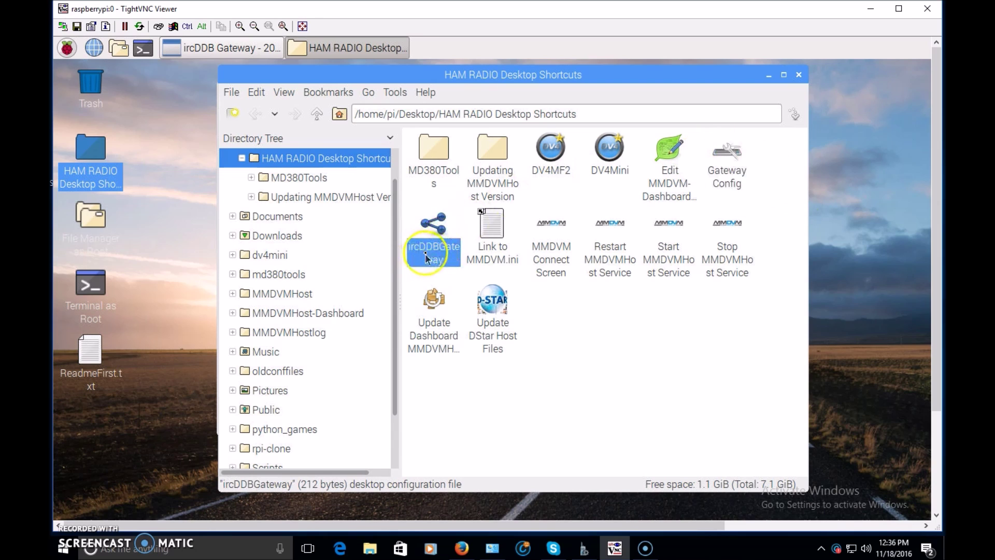
# Select the Link to MMDVM.ini shortcut, run Stop MMDVMHost Service, and close the running ircDDB Gateway window.
pyautogui.click(496, 233)
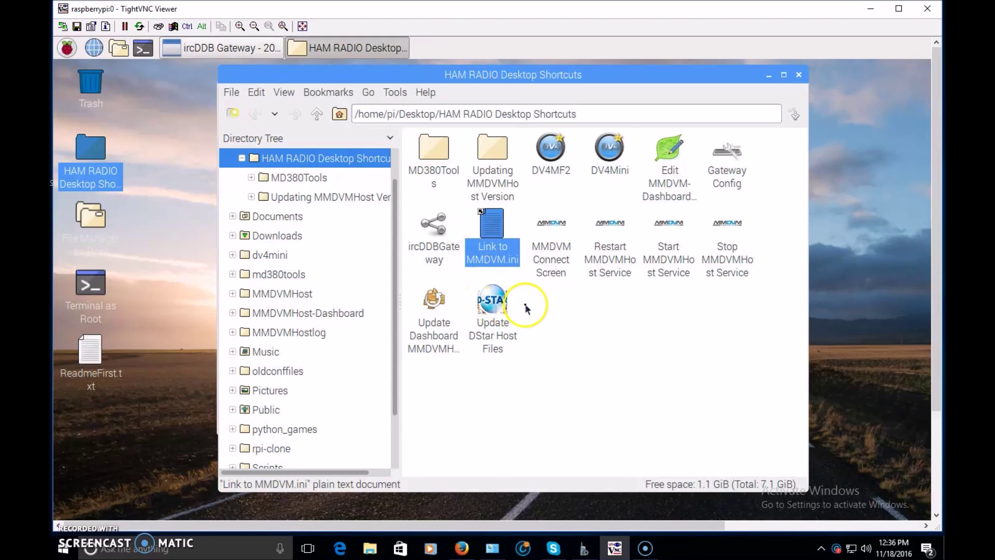
pyautogui.click(744, 261)
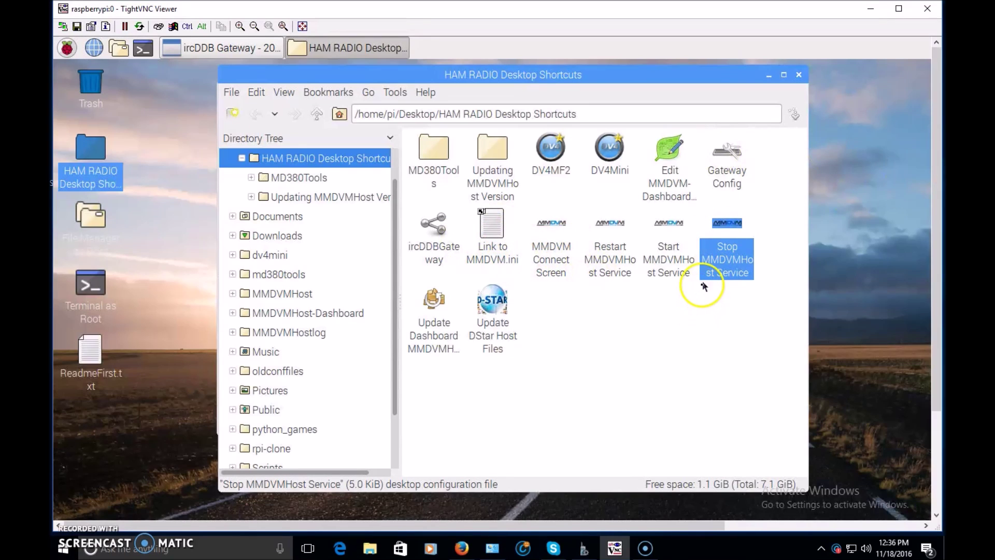
pyautogui.click(504, 240)
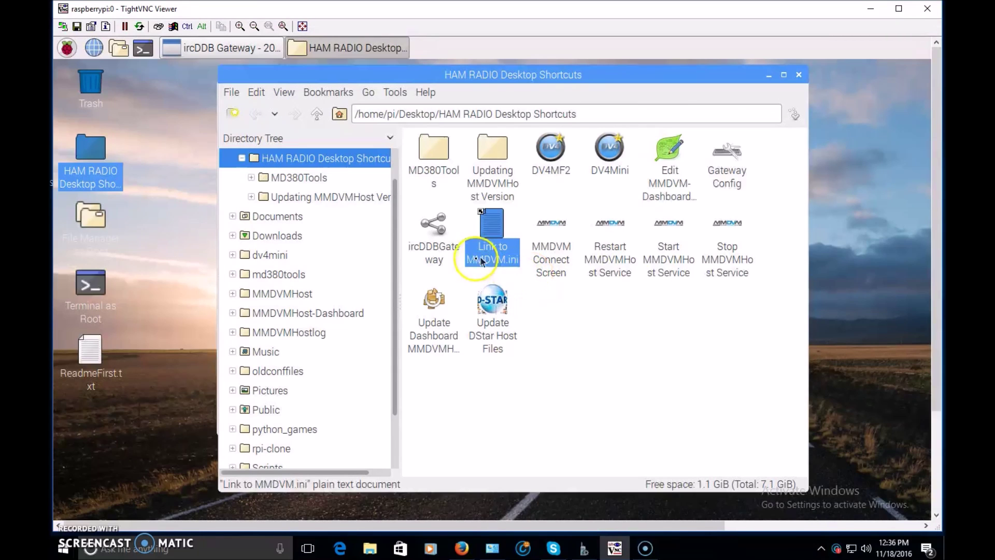
pyautogui.doubleClick(726, 269)
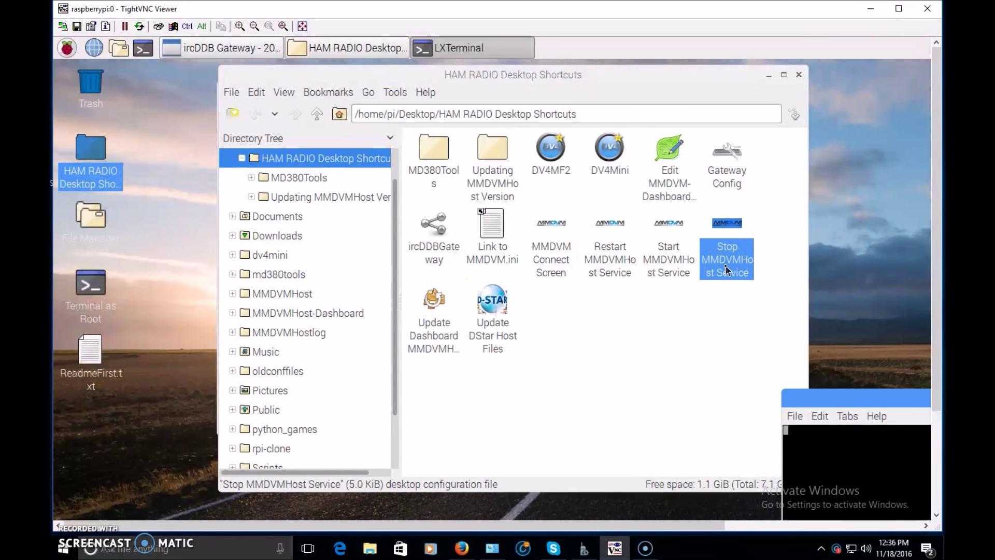
pyautogui.click(240, 46)
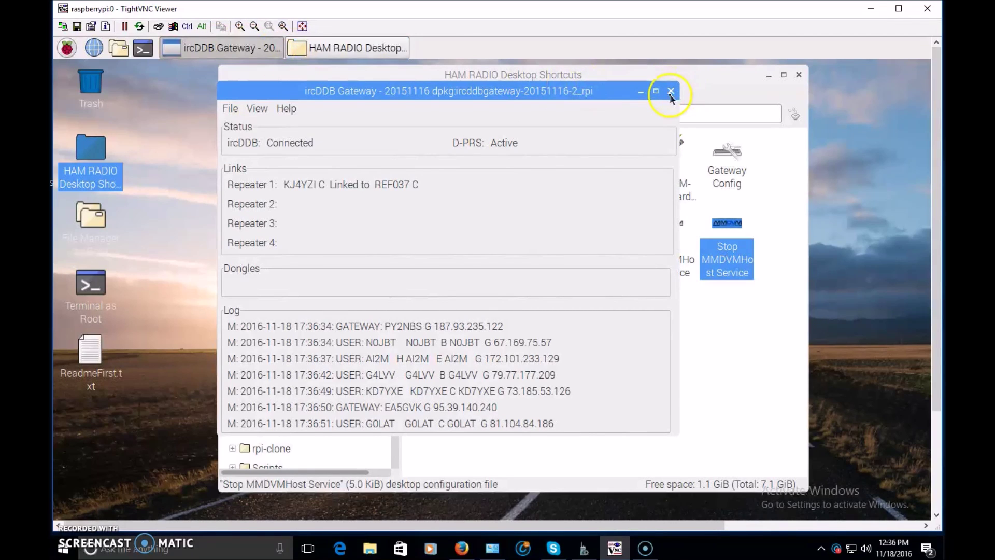
pyautogui.click(671, 91)
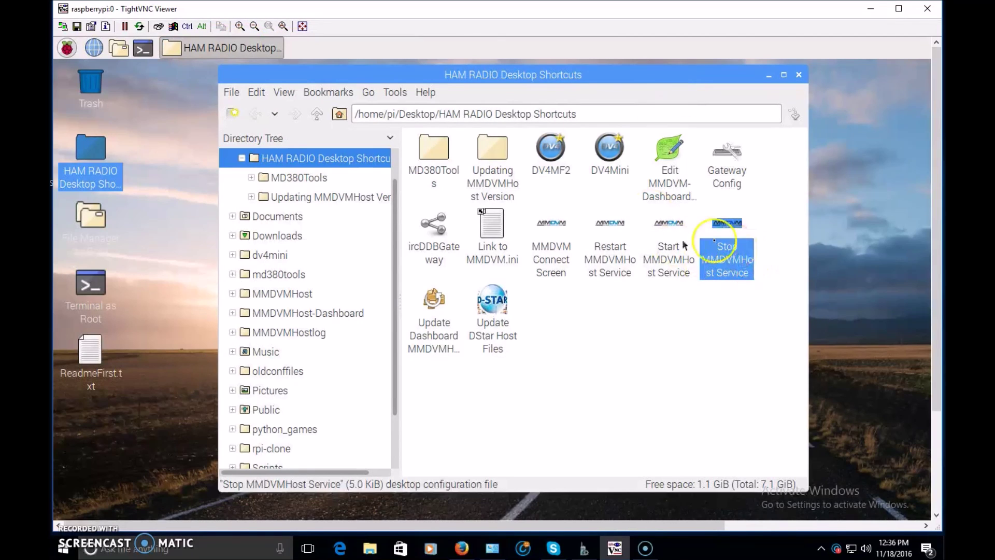
# Open Link to MMDVM.ini, move its window into view, and highlight the callsign, RXFrequency, Description and the callsign in the URL.
pyautogui.doubleClick(495, 232)
pyautogui.moveTo(718, 146); pyautogui.dragTo(311, 66)
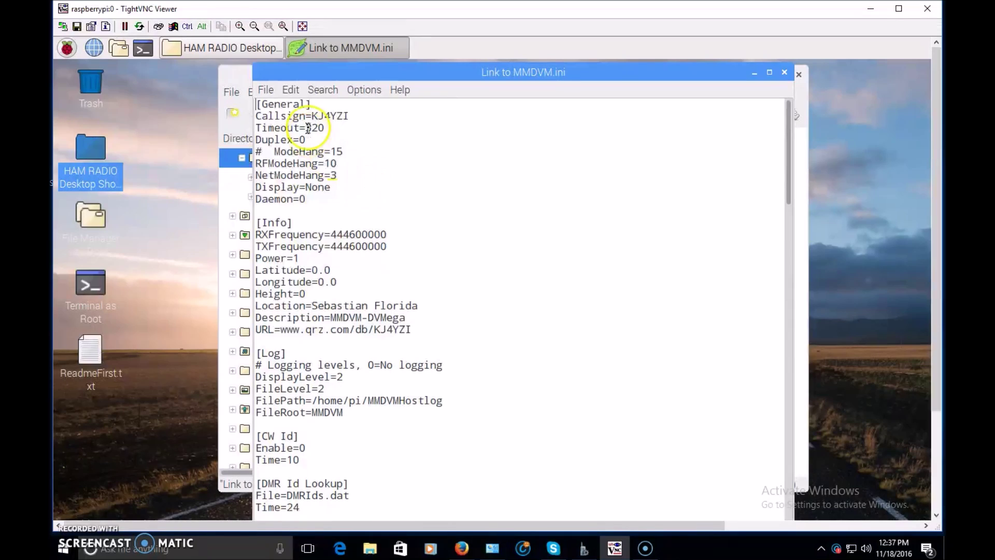
pyautogui.doubleClick(330, 116)
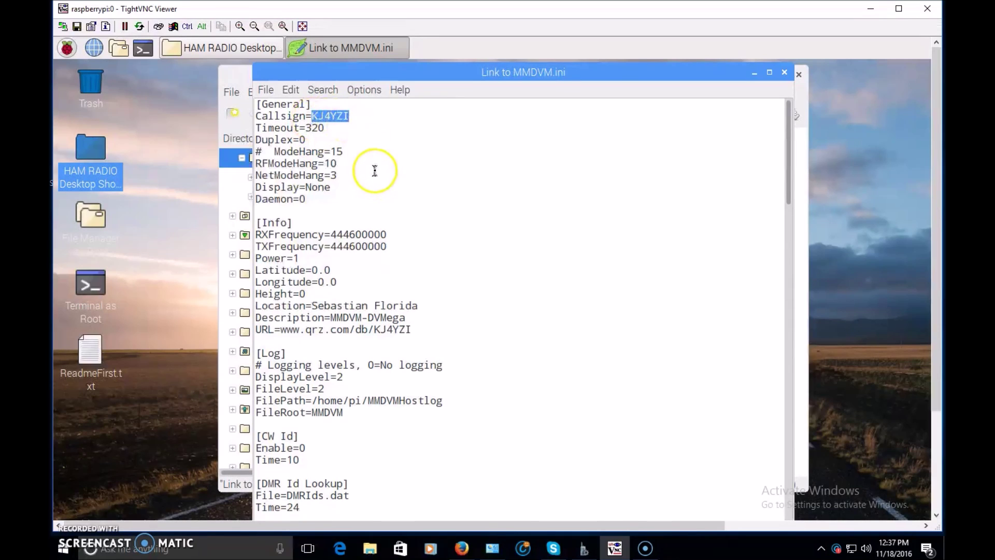
pyautogui.doubleClick(332, 234)
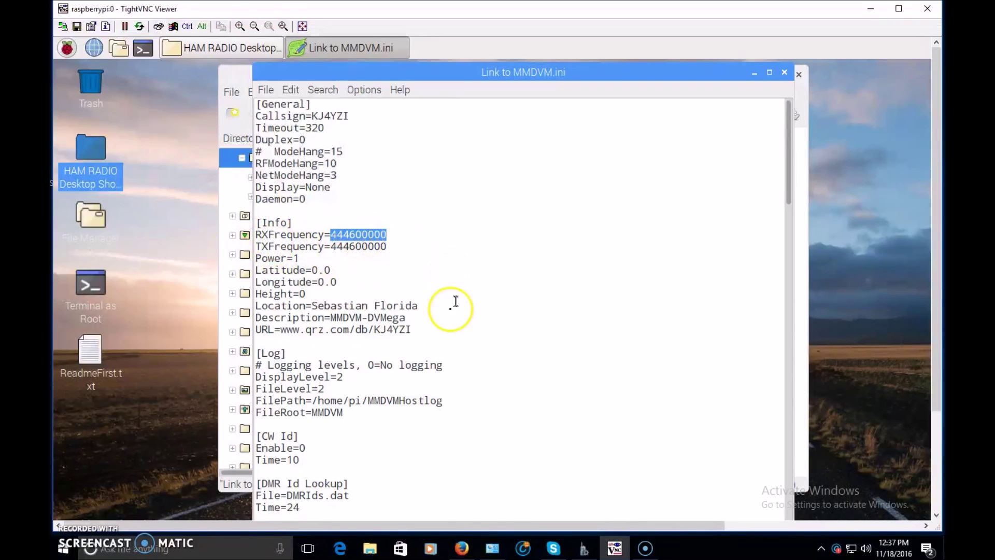
pyautogui.moveTo(312, 306); pyautogui.dragTo(404, 318)
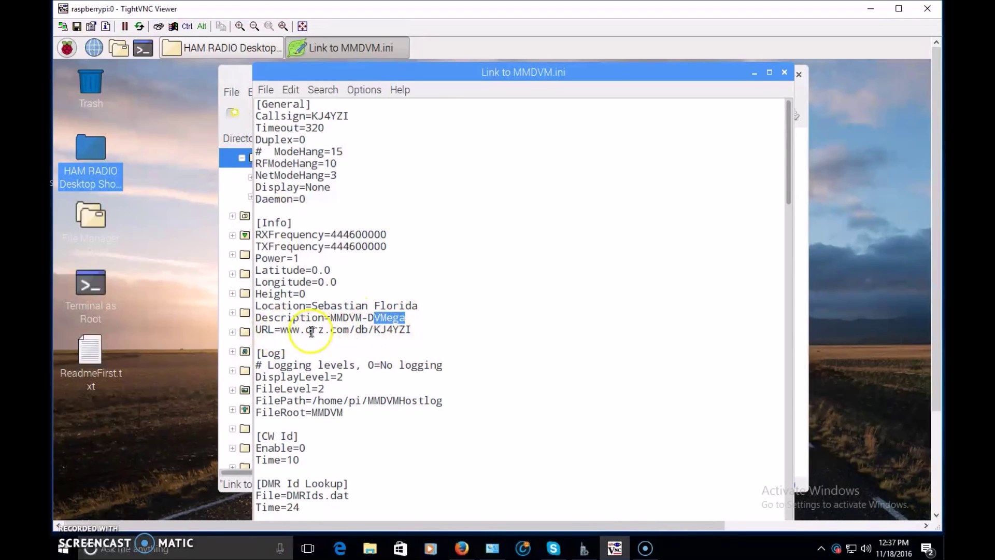
pyautogui.moveTo(375, 330); pyautogui.dragTo(414, 332)
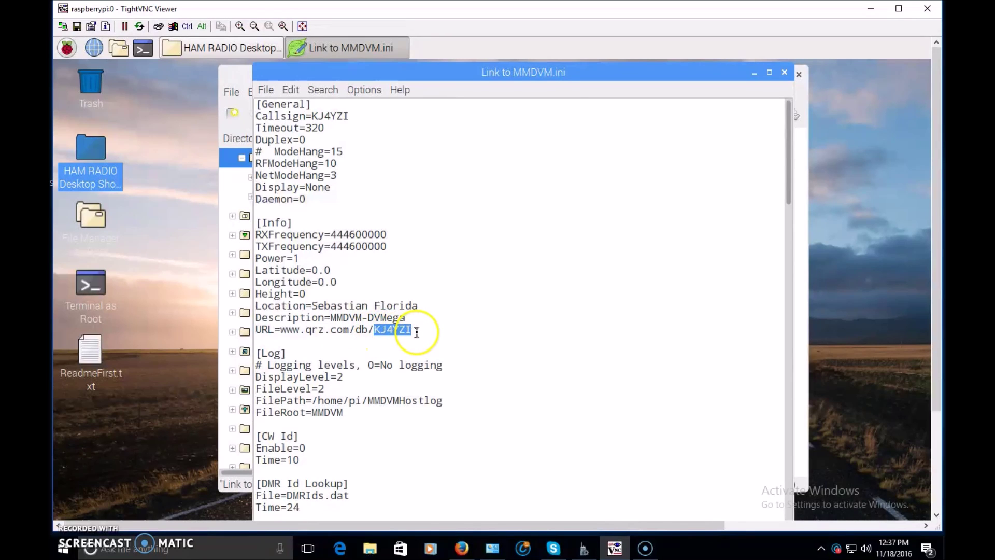
# Find the DMR section of MMDVM.ini and highlight its Id value.
pyautogui.scroll(-4, 429, 329)
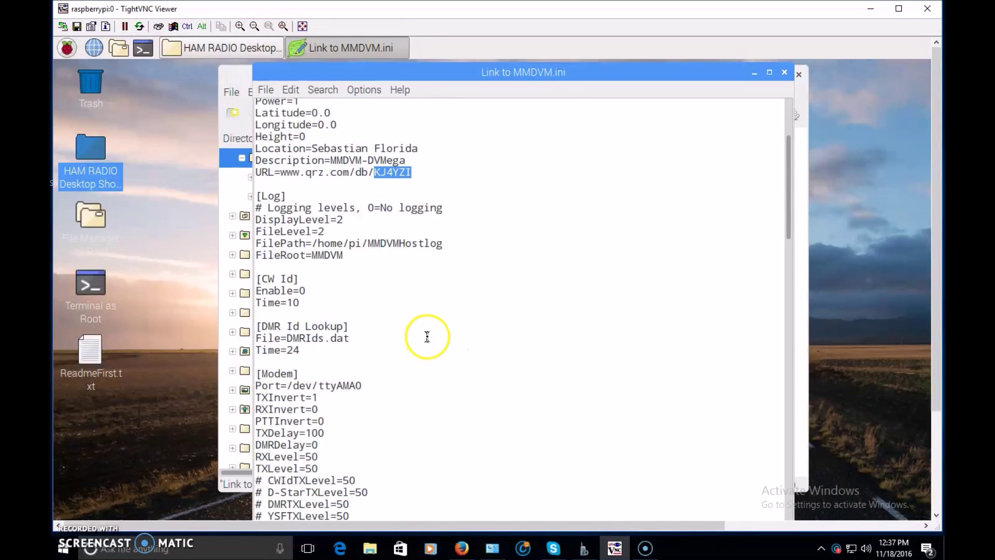
pyautogui.scroll(-4, 430, 331)
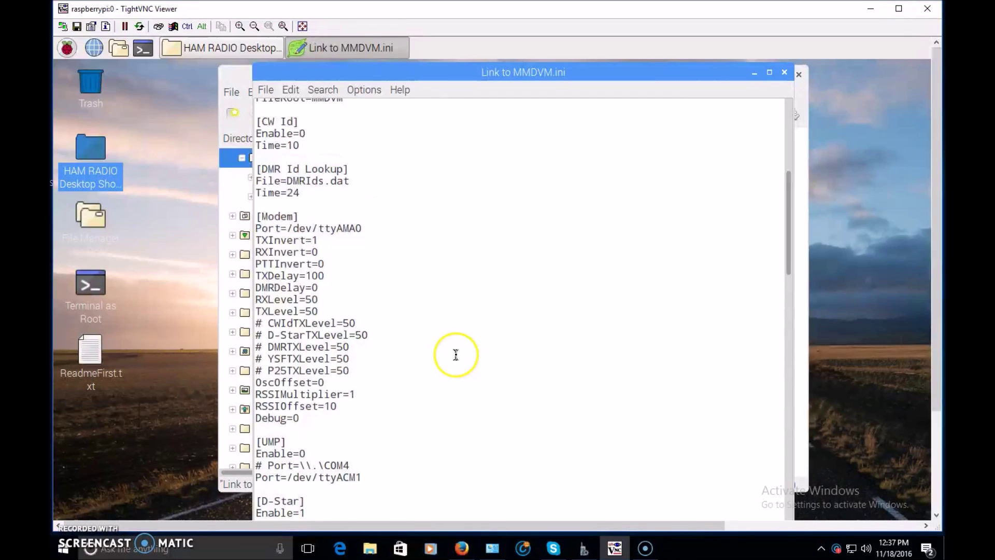
pyautogui.scroll(-7, 455, 352)
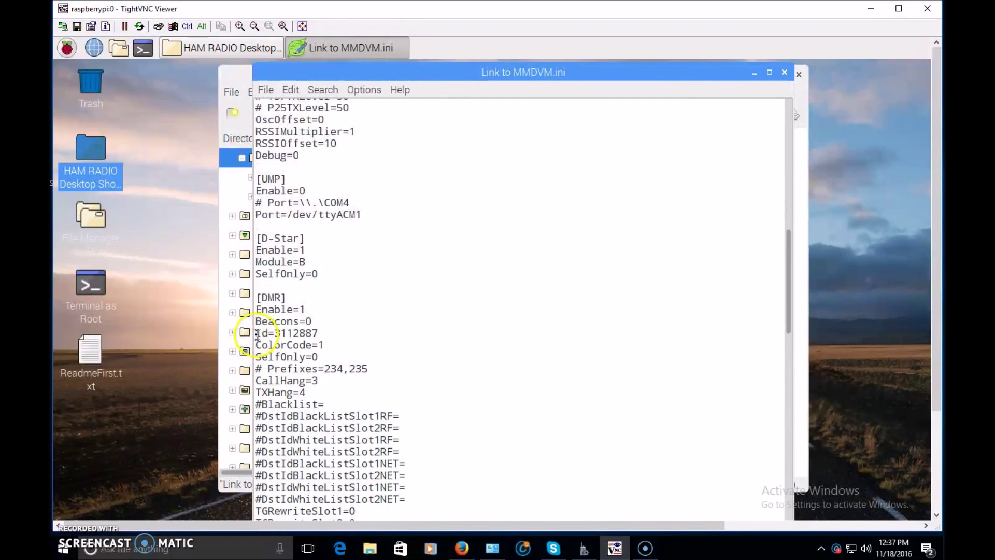
pyautogui.moveTo(278, 333); pyautogui.dragTo(315, 333)
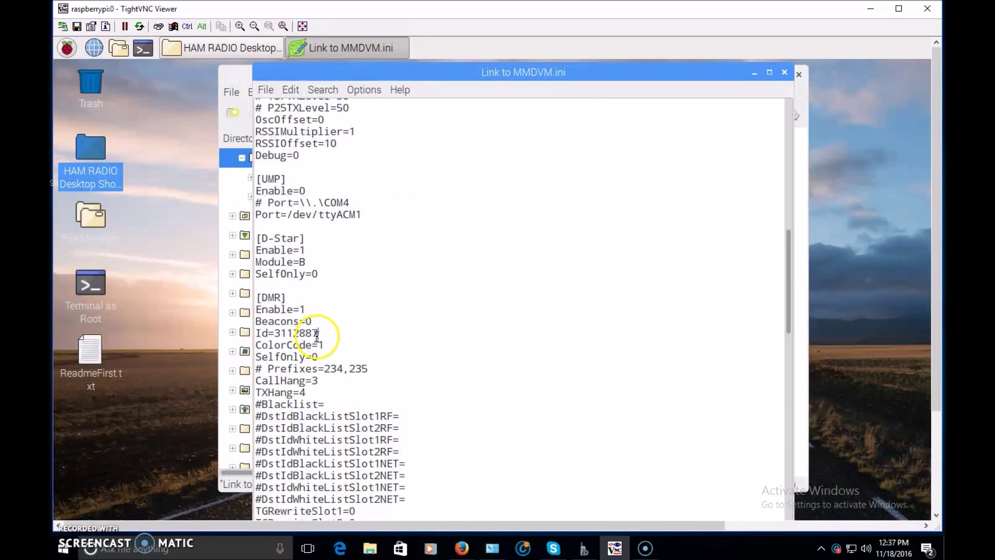
# Review the remaining sections of MMDVM.ini down to the display settings and close the file without editing.
pyautogui.scroll(-7, 416, 338)
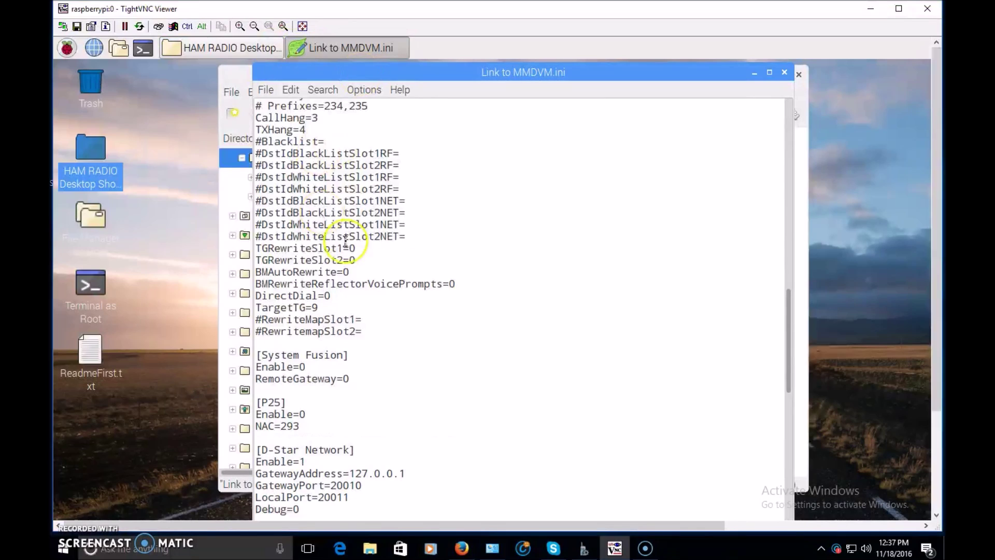
pyautogui.scroll(-1, 487, 355)
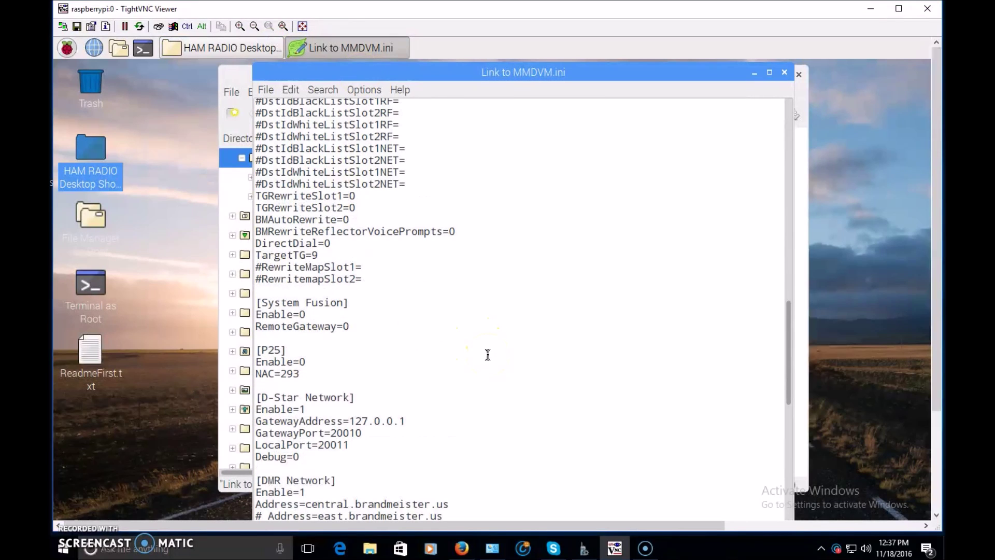
pyautogui.scroll(-10, 488, 355)
pyautogui.scroll(-10, 488, 355)
pyautogui.click(519, 412)
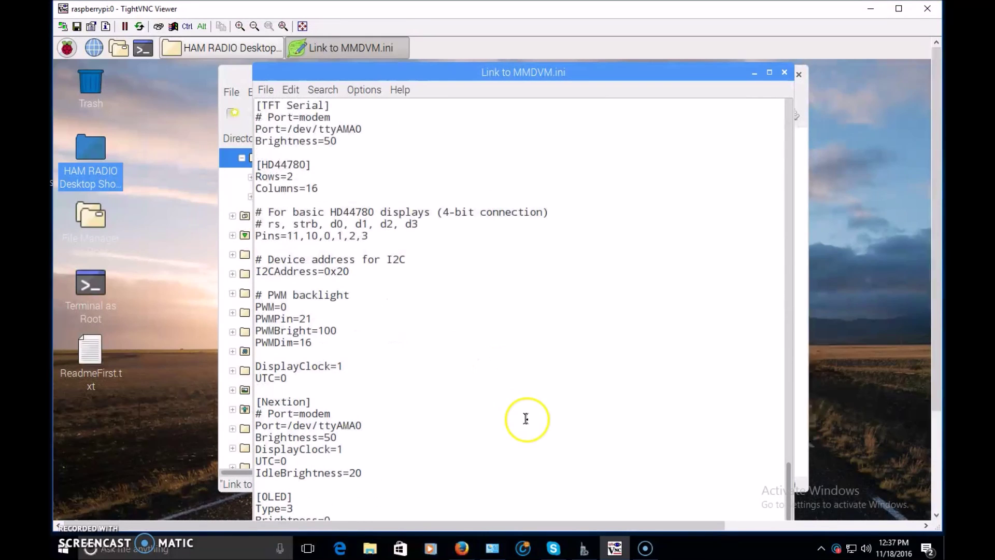
pyautogui.scroll(-1, 521, 413)
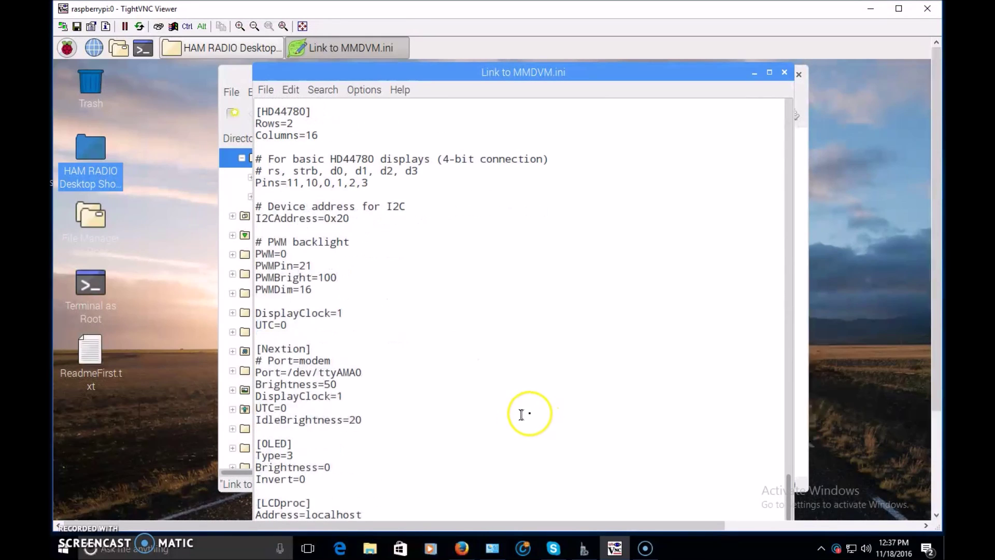
pyautogui.click(785, 74)
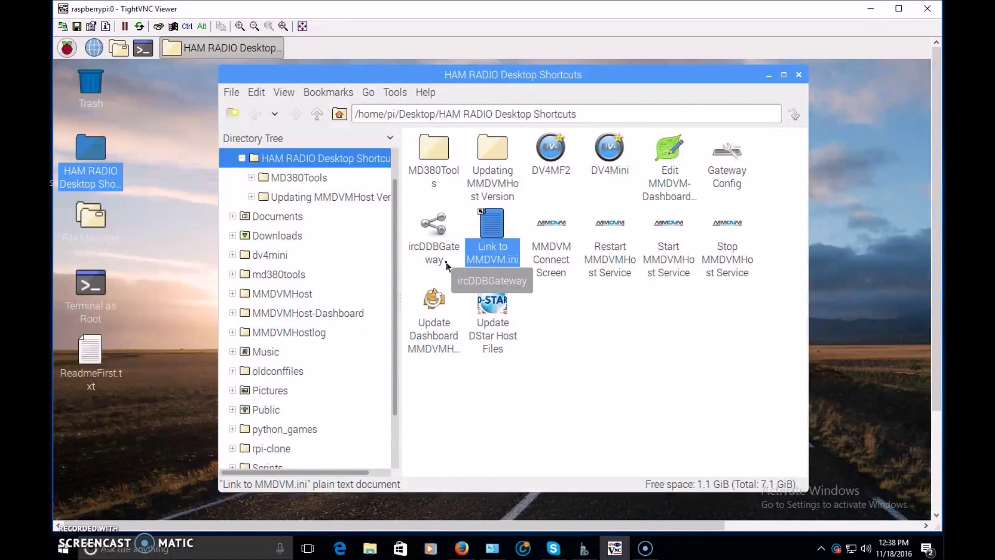
# Open Gateway Config from the shortcuts folder, move its window fully into view, and highlight the gateway's Callsign value.
pyautogui.click(553, 260)
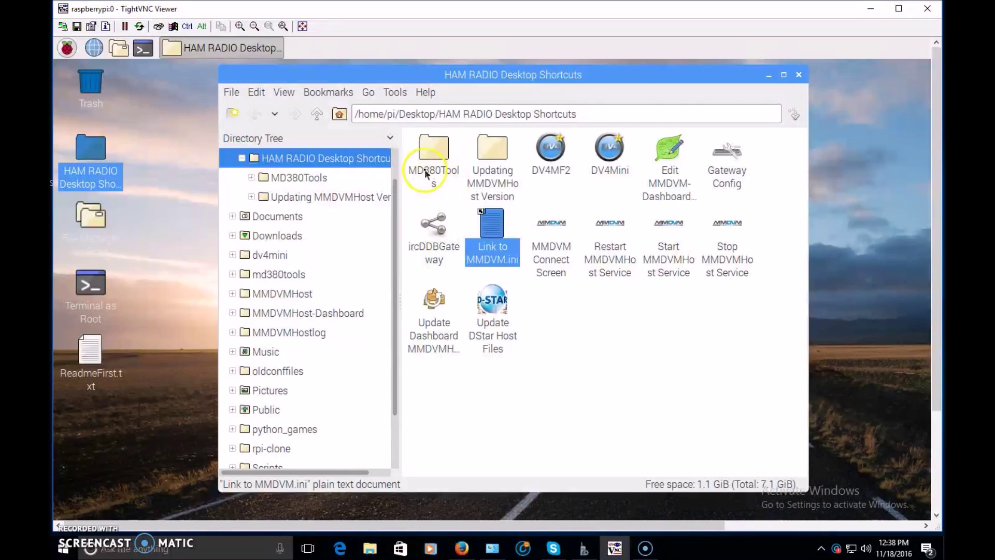
pyautogui.click(729, 166)
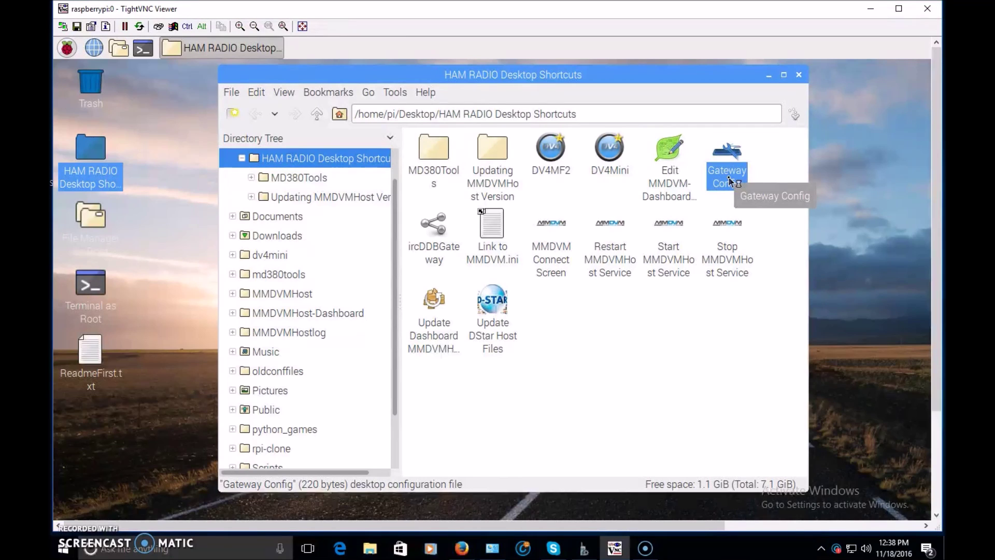
pyautogui.moveTo(900, 167)
pyautogui.mouseDown()
pyautogui.moveTo(527, 95)
pyautogui.moveTo(430, 88)
pyautogui.mouseUp()
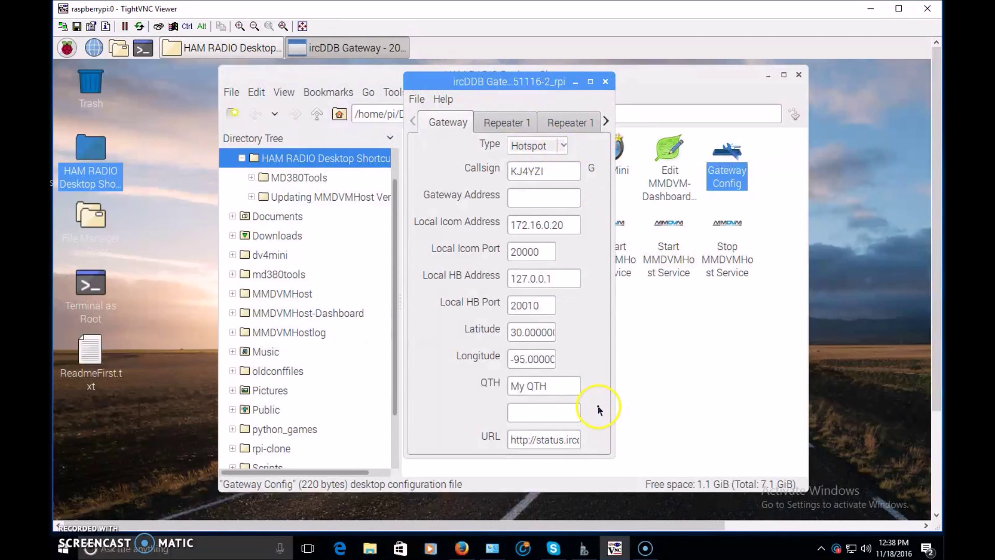
pyautogui.moveTo(549, 173); pyautogui.dragTo(484, 176)
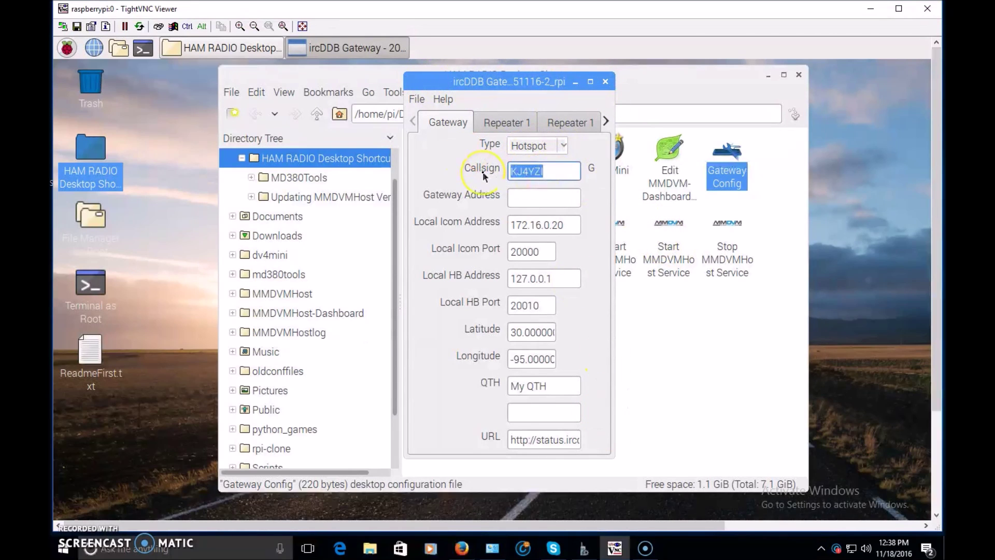
# Examine the Repeater 1 band and reflector settings, and highlight the repeater's frequency on its second settings page.
pyautogui.click(514, 124)
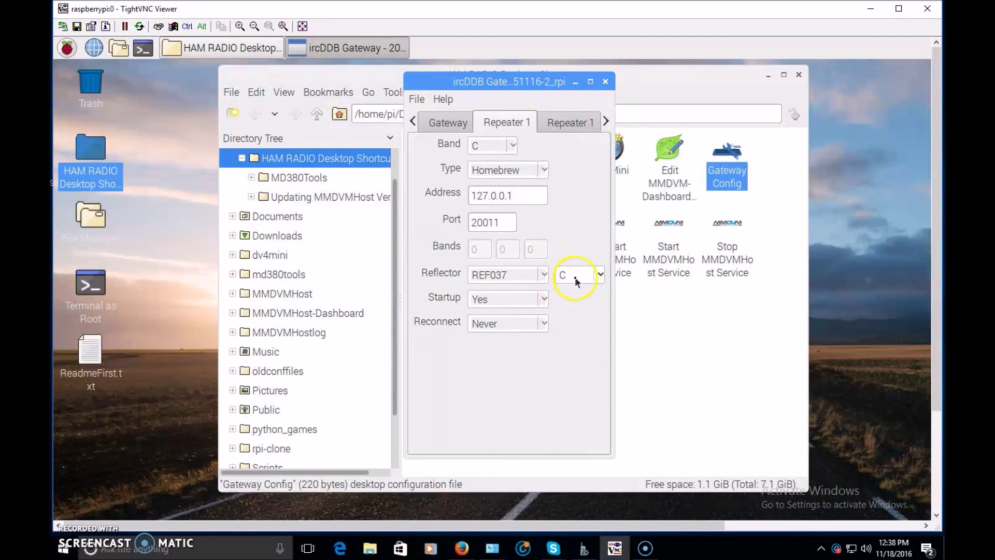
pyautogui.click(566, 122)
pyautogui.moveTo(559, 148); pyautogui.dragTo(494, 152)
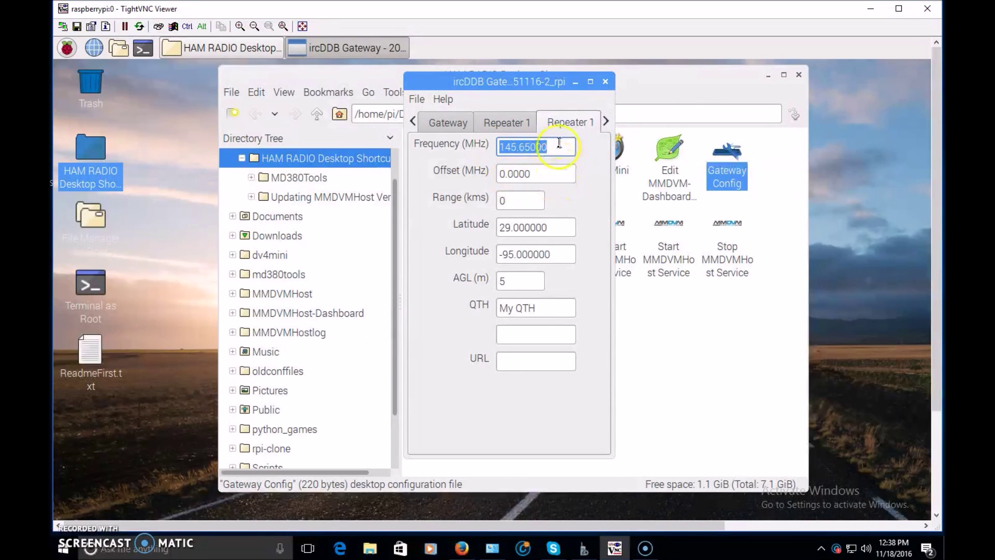
# Go past the remaining repeater pages to the ircDDB settings and highlight the Username value.
pyautogui.click(606, 123)
pyautogui.click(606, 122)
pyautogui.click(605, 123)
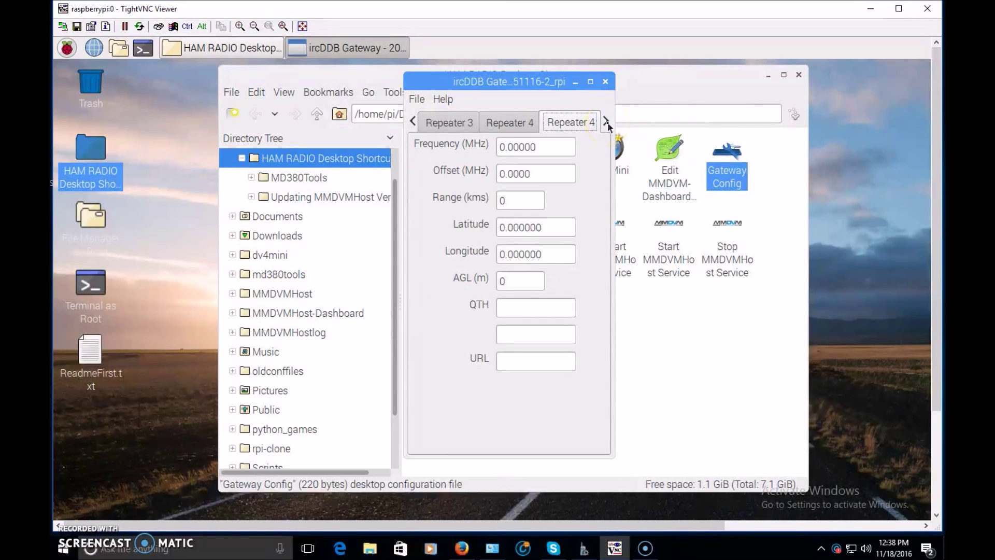
pyautogui.click(606, 122)
pyautogui.click(606, 122)
pyautogui.click(413, 122)
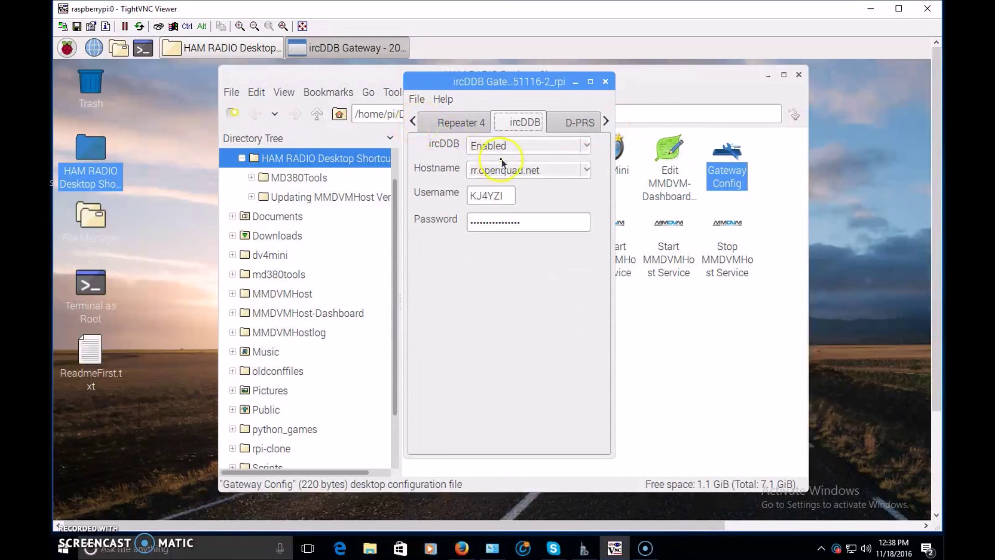
pyautogui.doubleClick(508, 195)
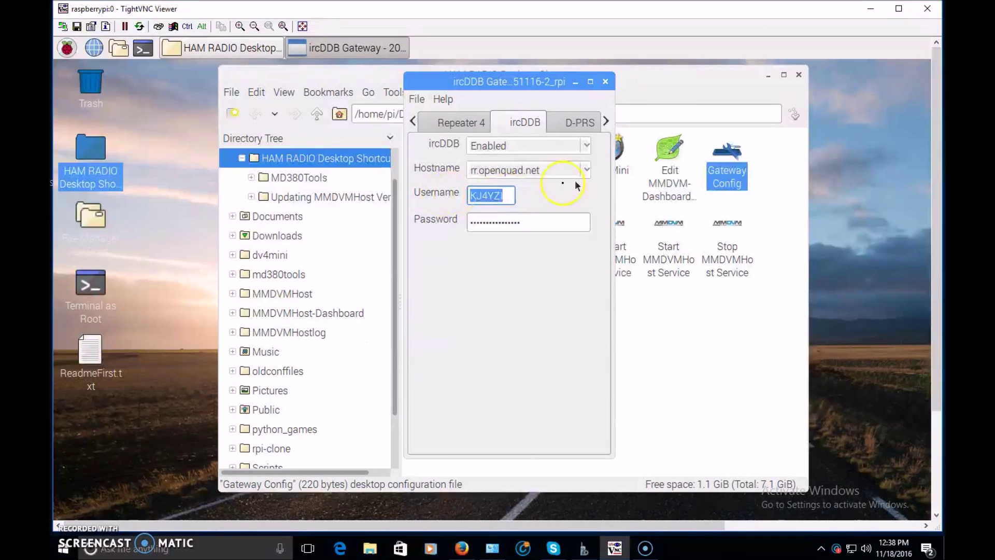
# Review the D-PRS, DExtra, D-Plus, and DCS and CCS settings, and close the gateway configuration.
pyautogui.click(606, 122)
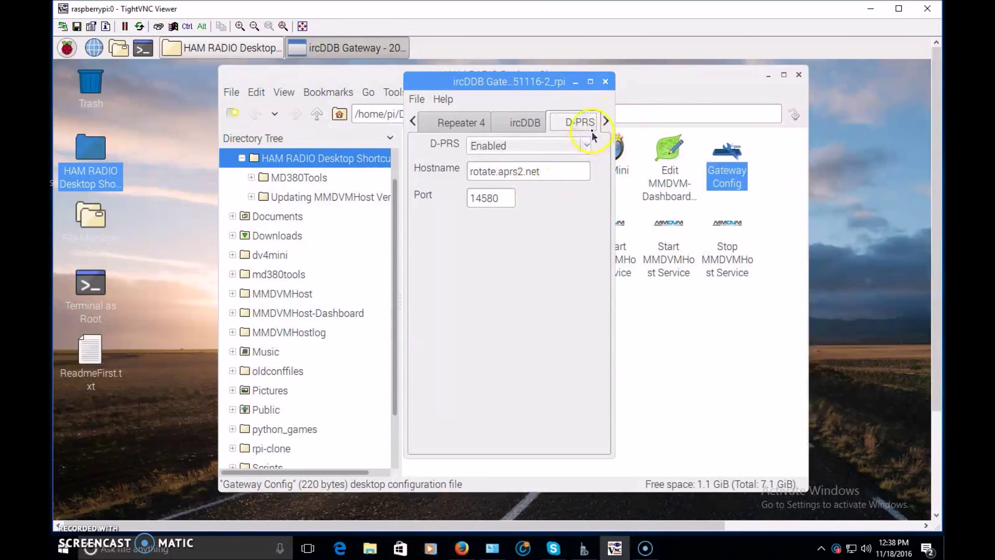
pyautogui.click(607, 123)
pyautogui.click(606, 122)
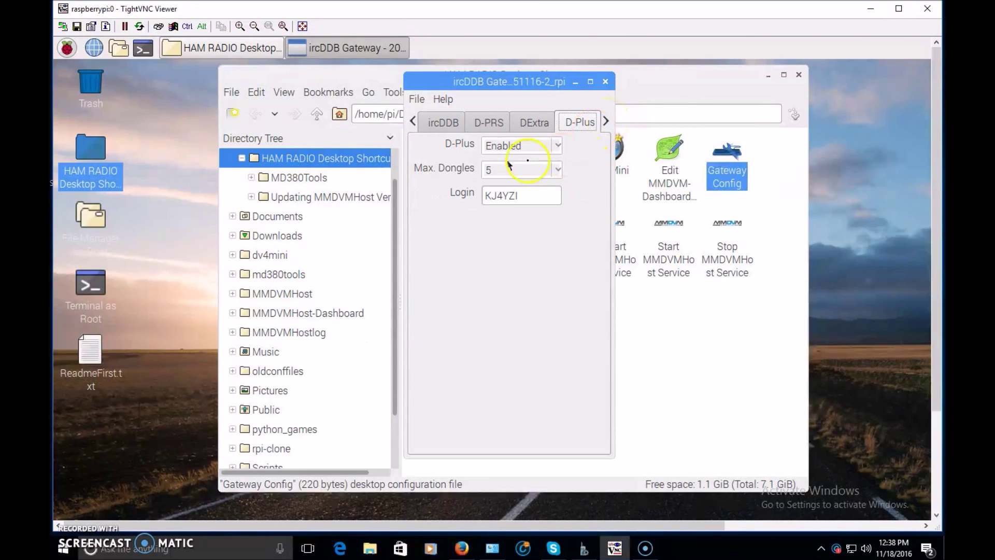
pyautogui.click(606, 122)
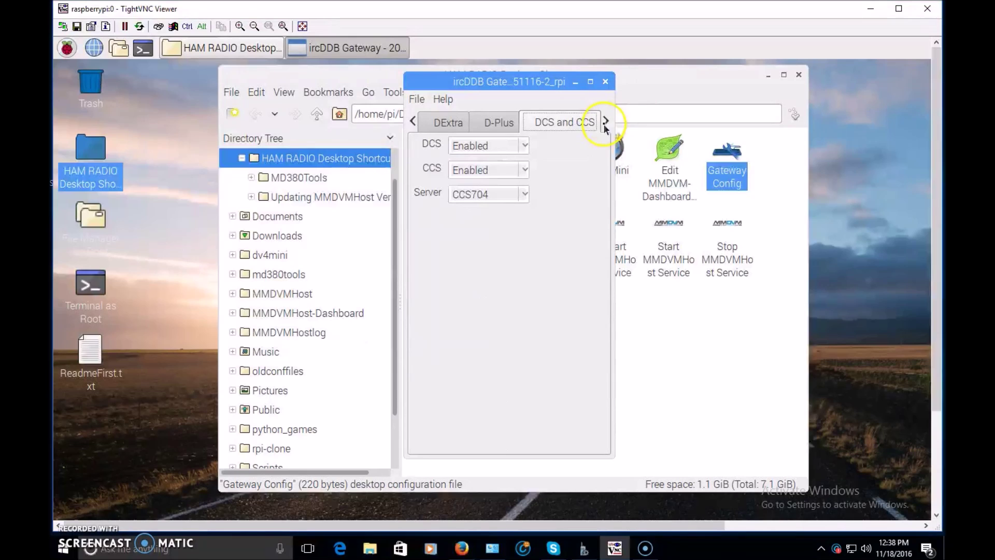
pyautogui.click(605, 83)
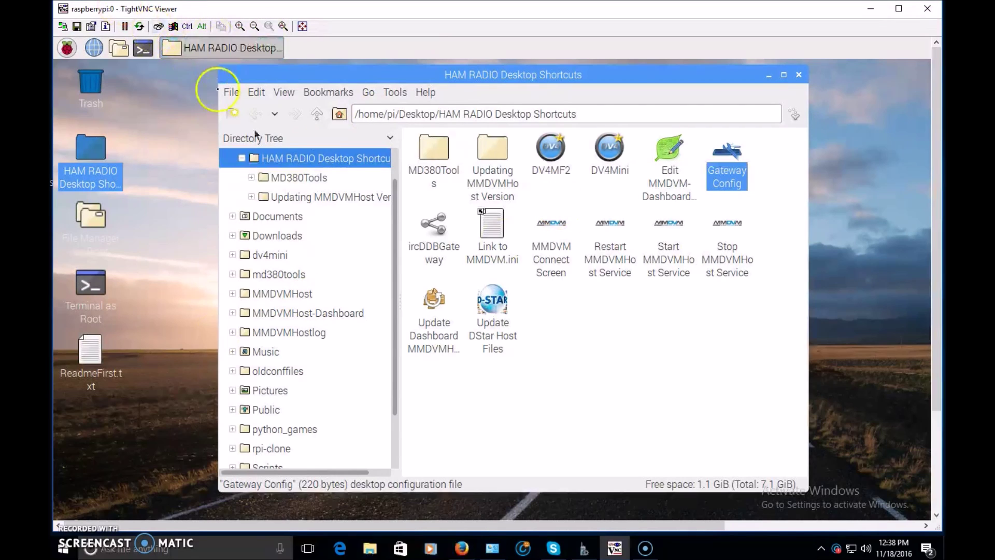
# Start ircDDBGateway again from the HAM RADIO Desktop Shortcuts folder.
pyautogui.click(435, 243)
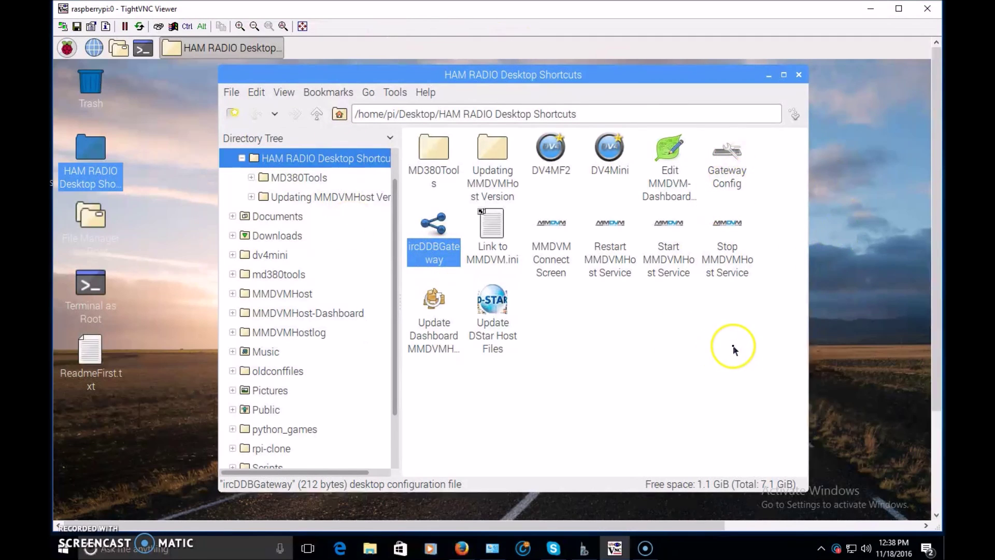
pyautogui.doubleClick(428, 230)
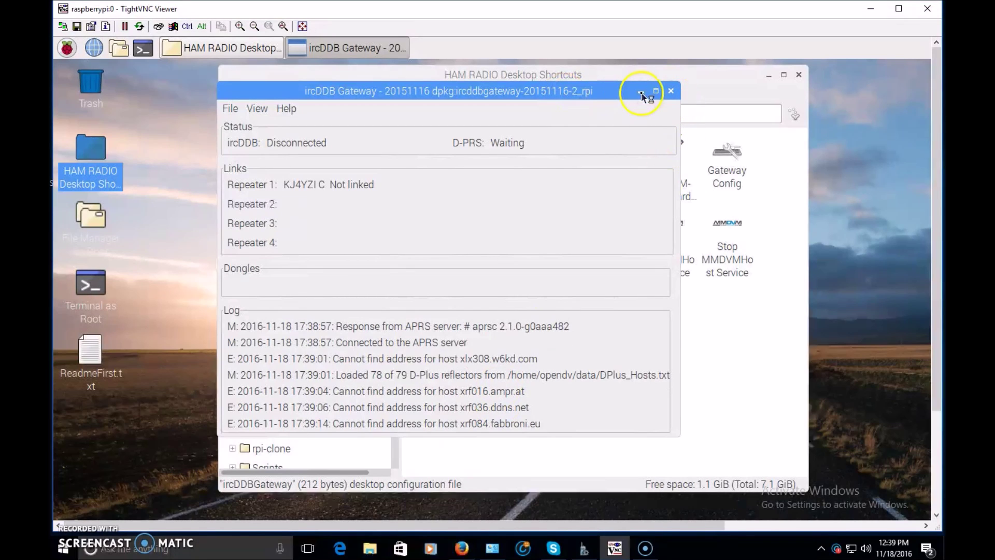
# Start the MMDVMHost service from the HAM RADIO Desktop Shortcuts folder, bring its terminal output into view, and minimize the open windows.
pyautogui.click(671, 92)
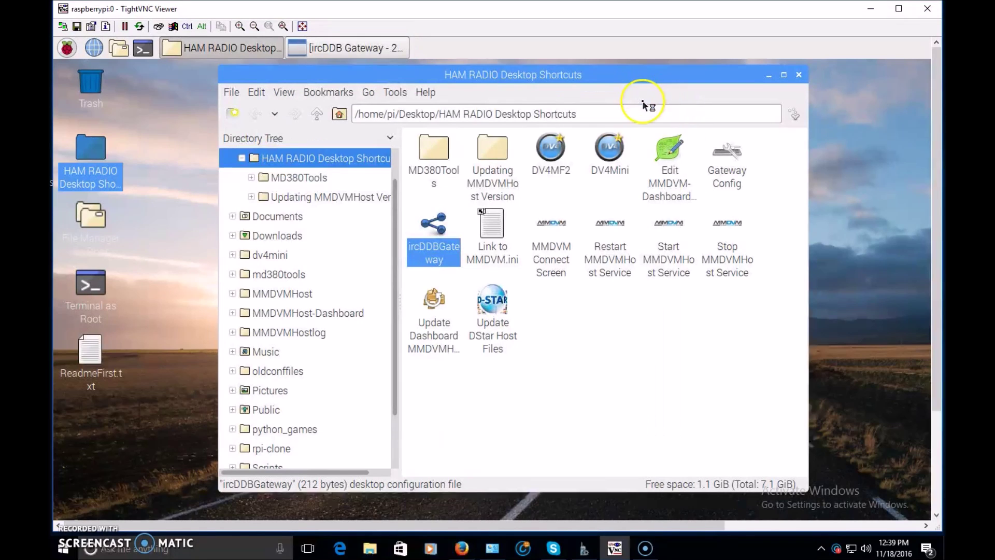
pyautogui.doubleClick(674, 259)
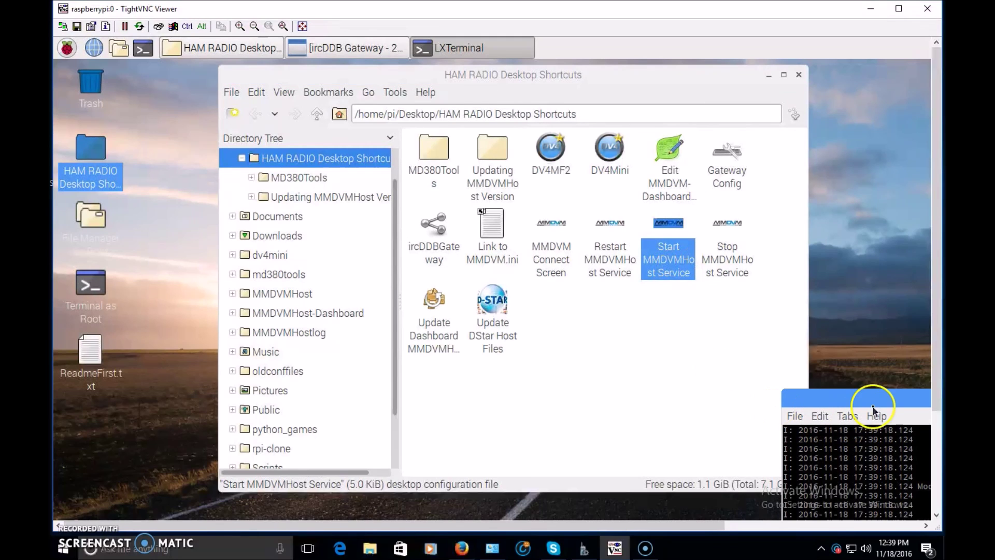
pyautogui.moveTo(873, 410); pyautogui.dragTo(514, 125)
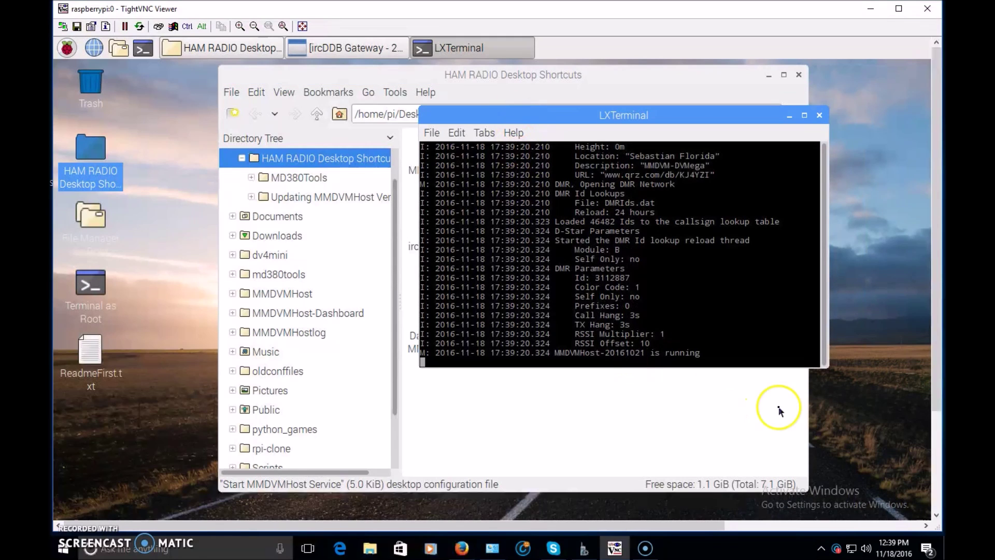
pyautogui.click(787, 117)
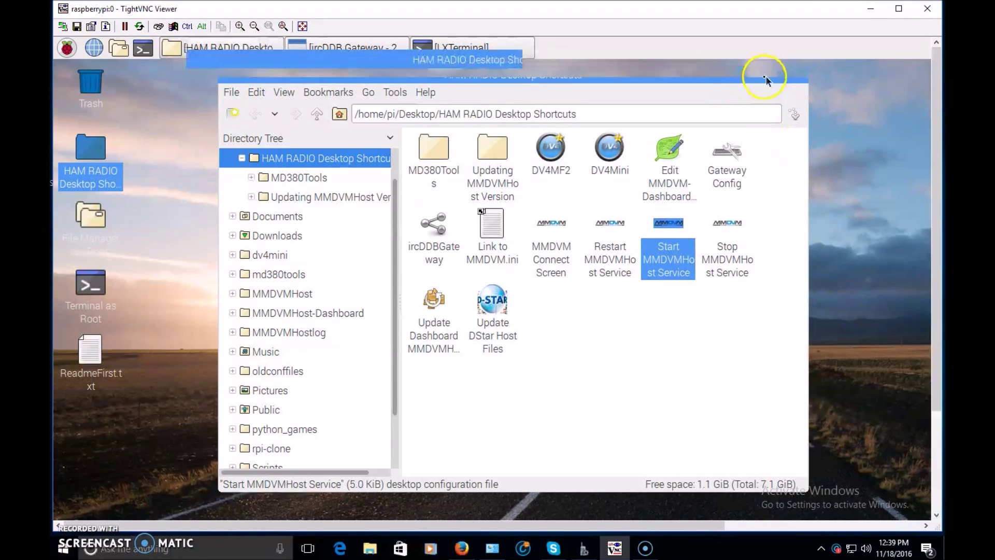
pyautogui.click(768, 74)
# Check the Pi's wireless network information in the remote desktop's status area, and return to the desktop icons.
pyautogui.moveTo(354, 525); pyautogui.dragTo(583, 523)
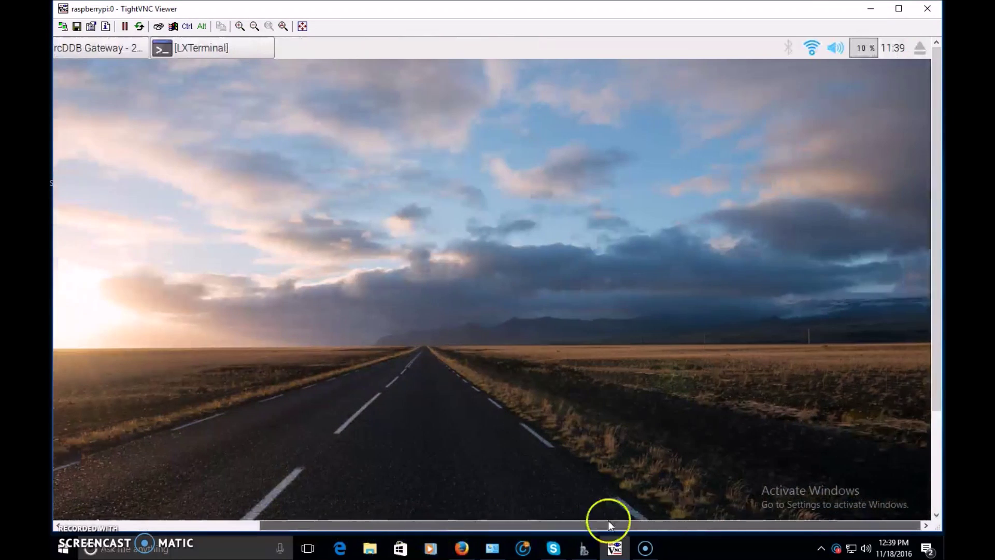
pyautogui.moveTo(819, 54)
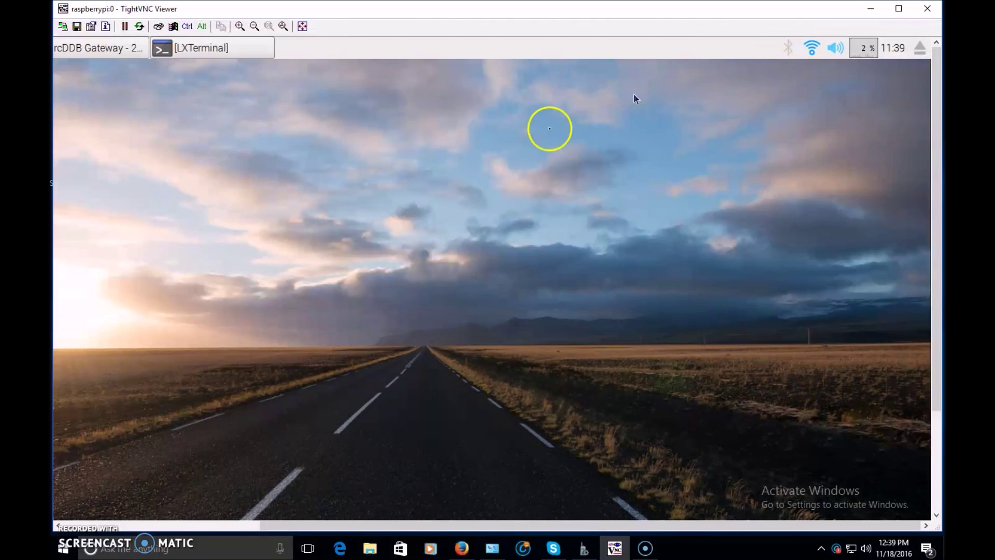
pyautogui.moveTo(349, 524); pyautogui.dragTo(150, 515)
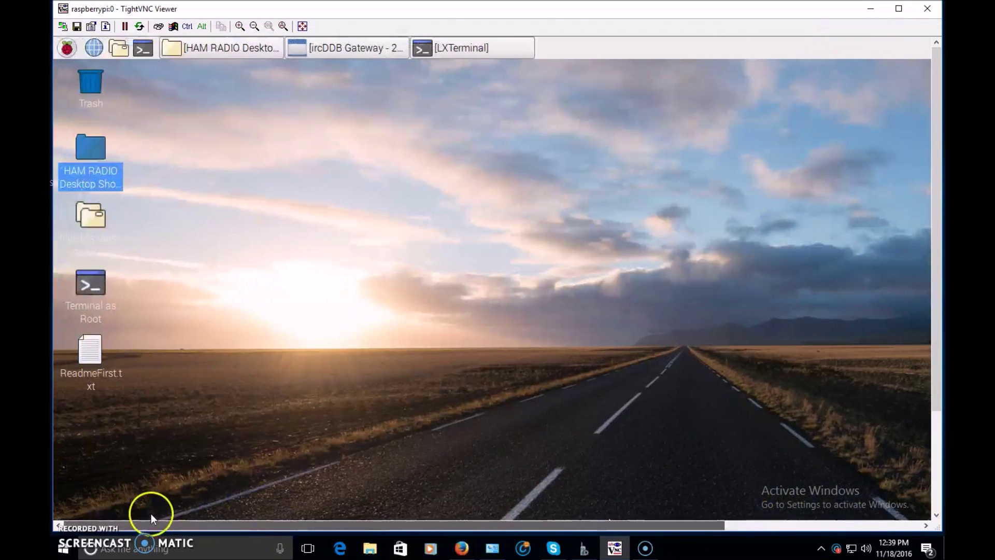
# Open the web browser on the Pi and load the MMDVM dashboard at 10.0.0.247.
pyautogui.click(94, 49)
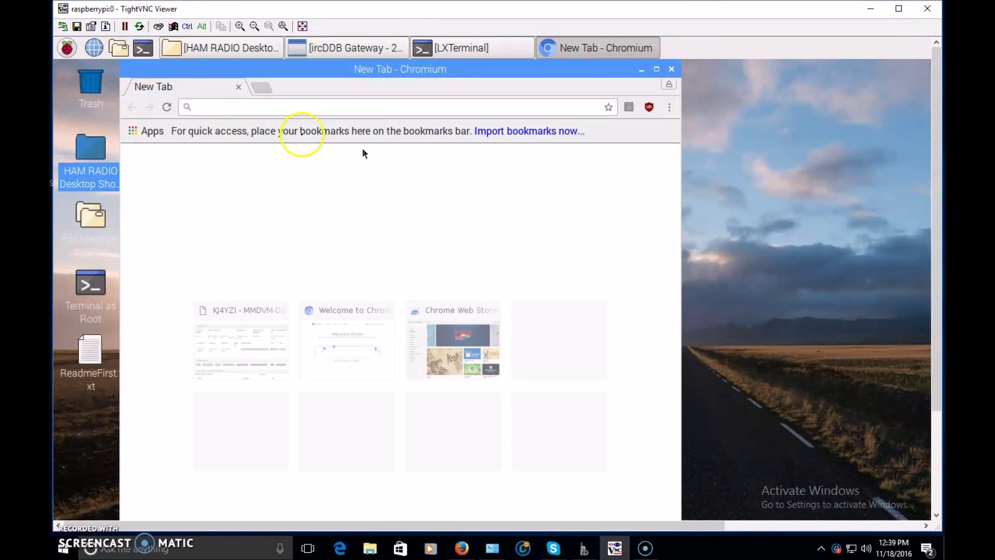
pyautogui.click(354, 101)
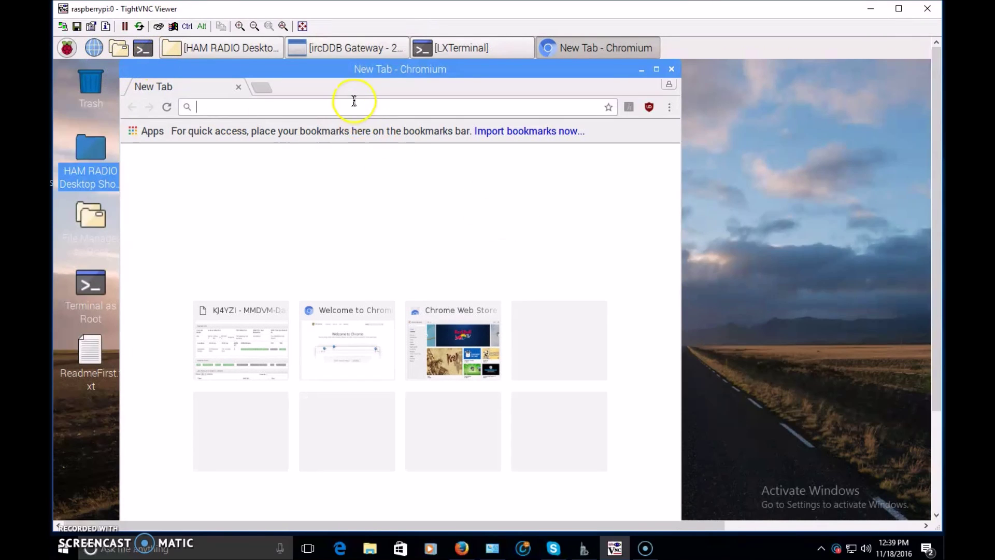
pyautogui.write('10.0.0.247')
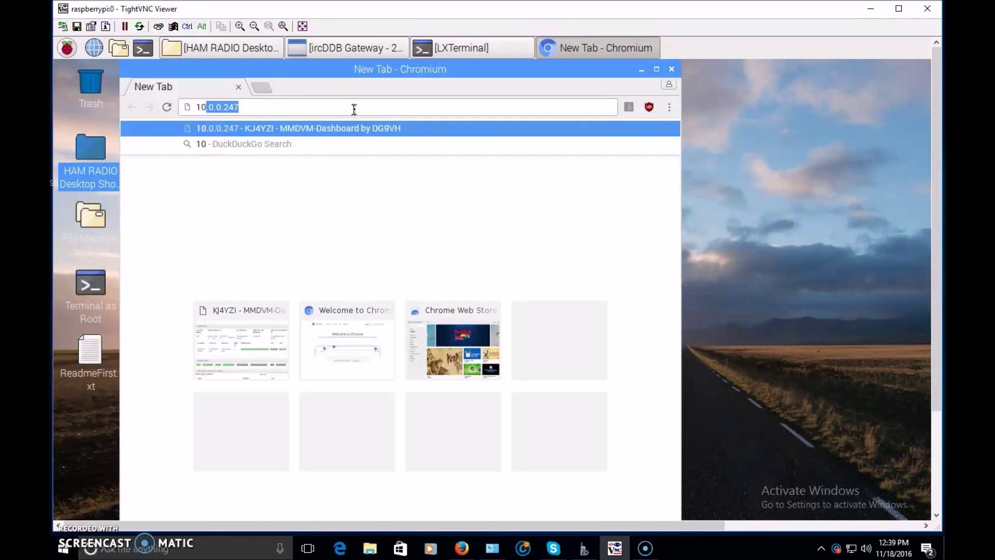
pyautogui.press('Return')
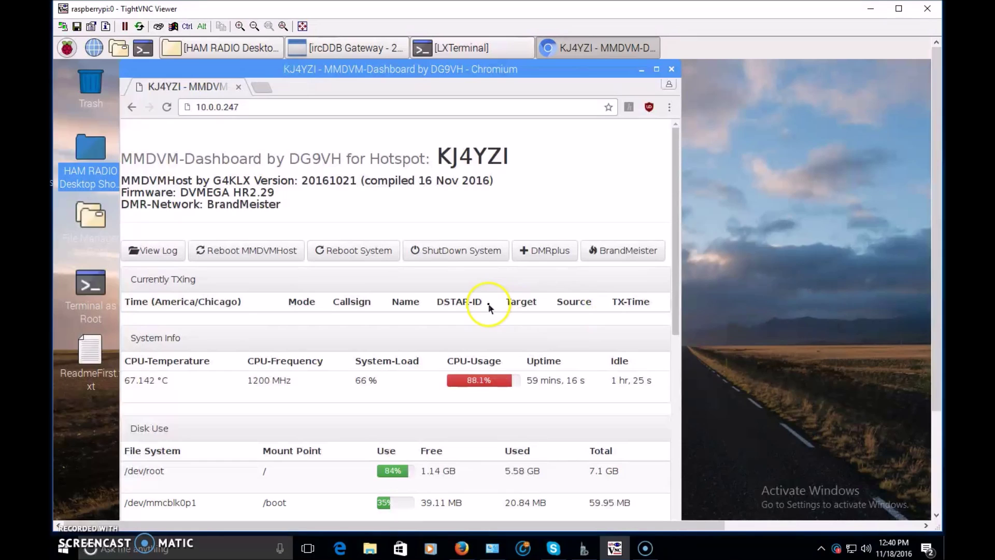
# Try the dashboard's BrandMeister network switch, cancel its login request, and reload the dashboard at 10.0.0.247.
pyautogui.click(617, 253)
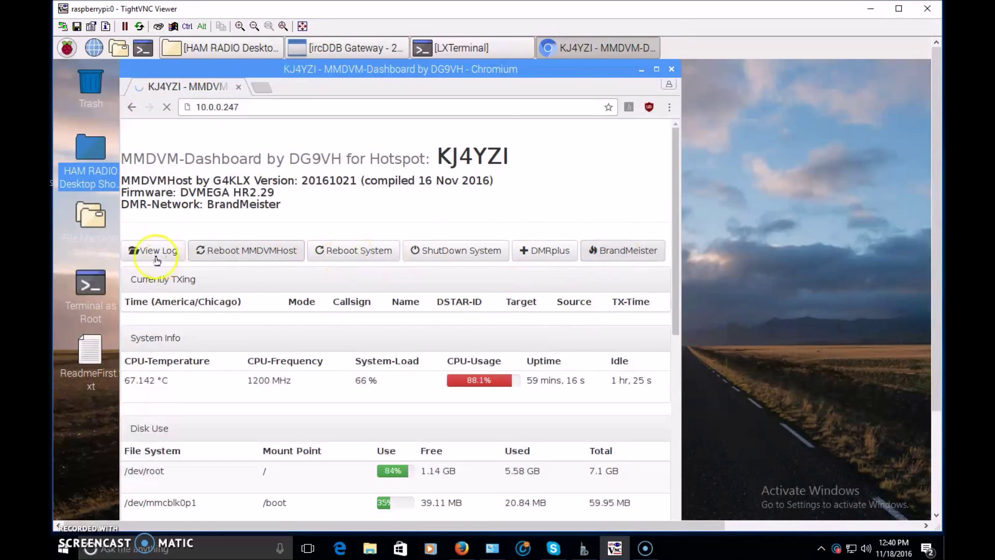
pyautogui.click(436, 295)
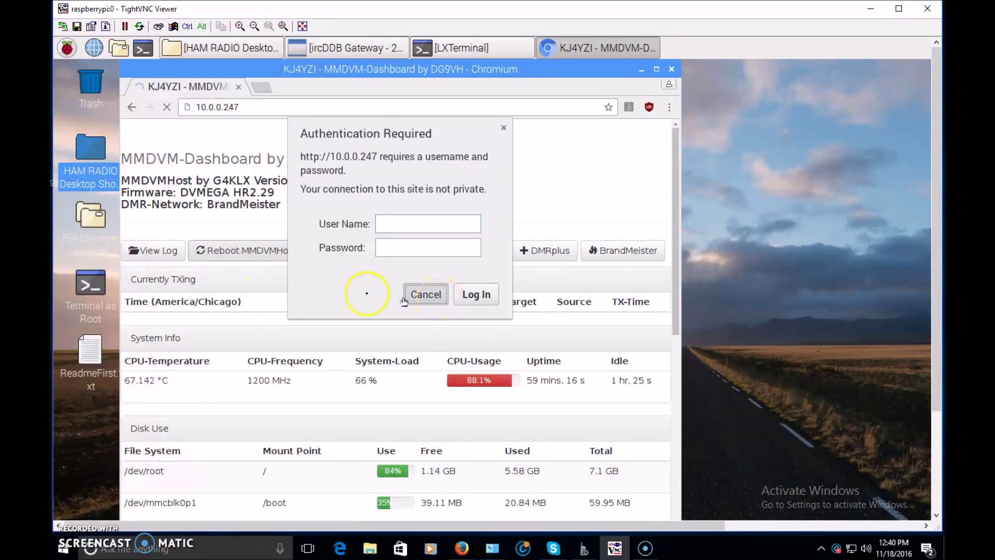
pyautogui.click(244, 108)
pyautogui.click(245, 107)
pyautogui.moveTo(244, 110); pyautogui.dragTo(628, 111)
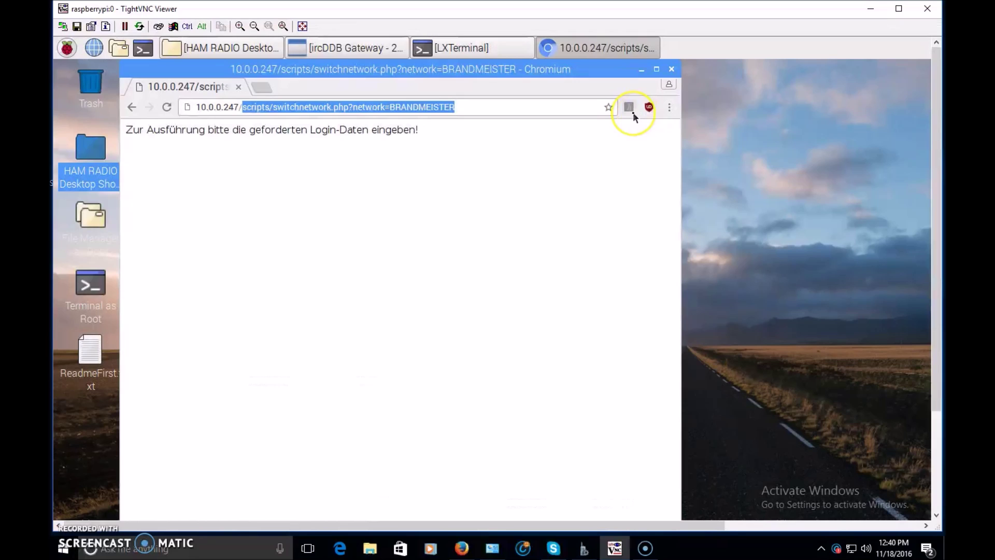
pyautogui.press('BackSpace')
pyautogui.press('Return')
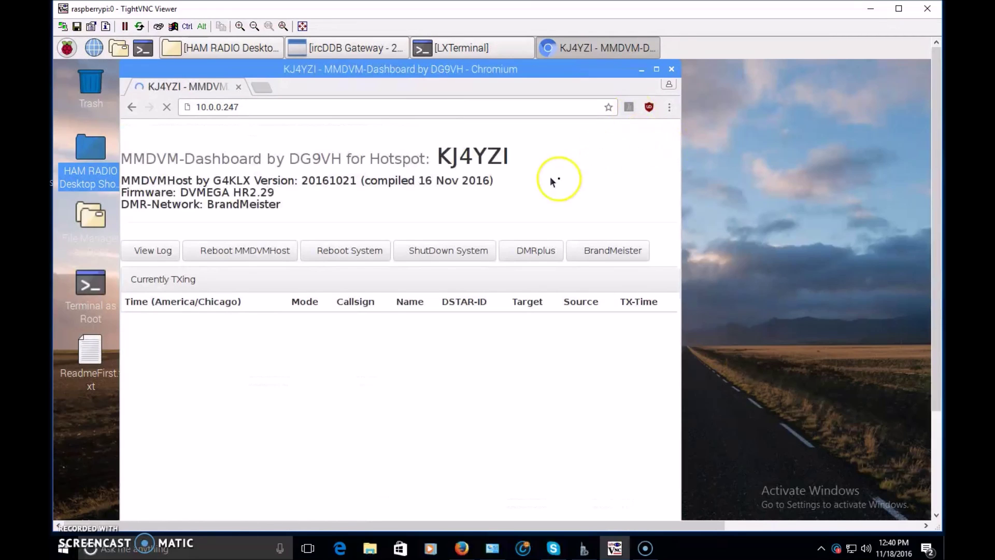
# Examine the dashboard's system and disk details, repeater info, enabled modes and last heard list.
pyautogui.scroll(-3, 380, 323)
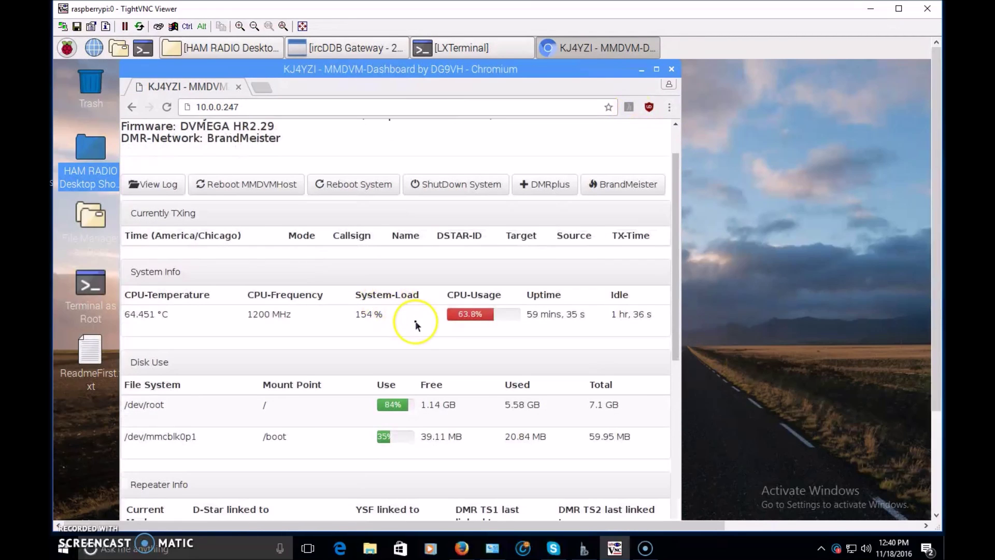
pyautogui.scroll(-1, 418, 325)
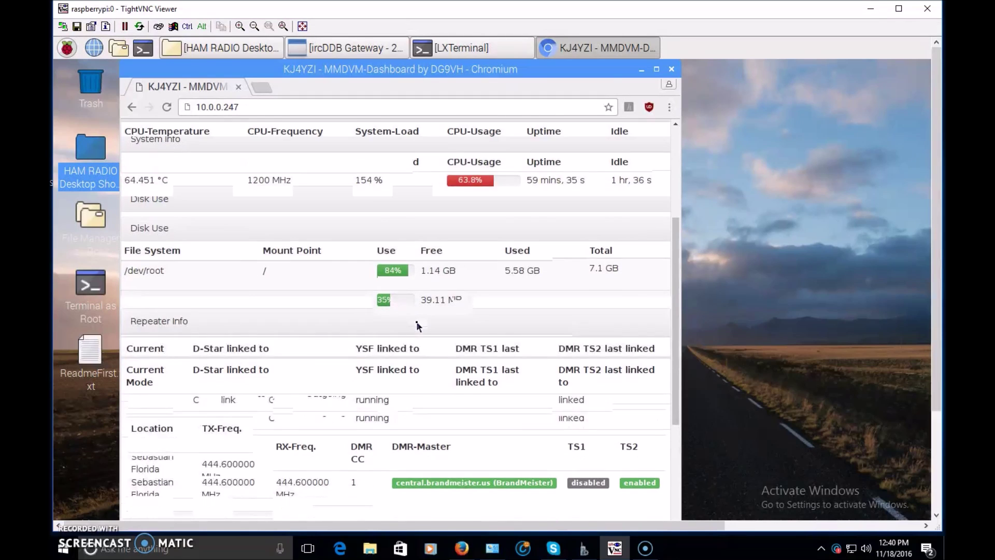
pyautogui.click(234, 357)
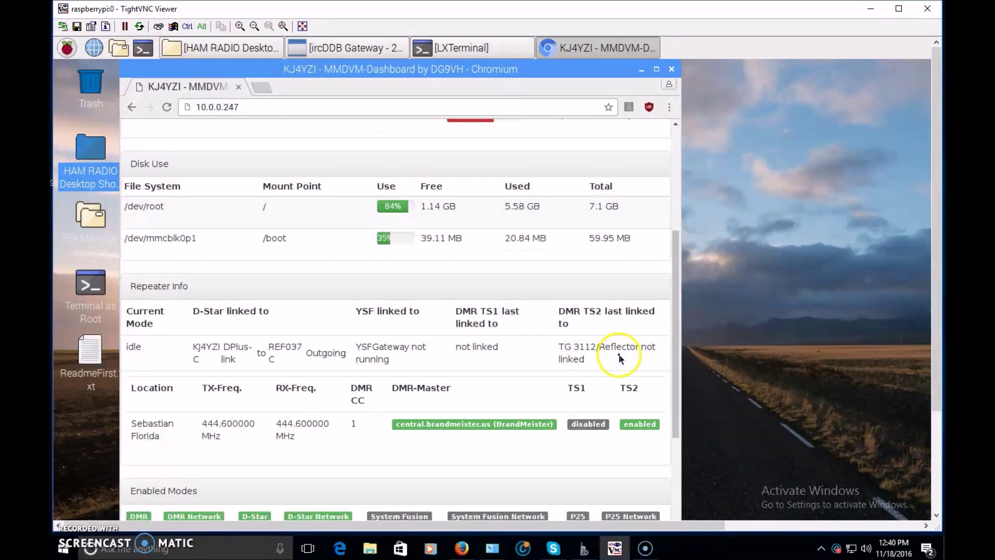
pyautogui.scroll(-2, 622, 361)
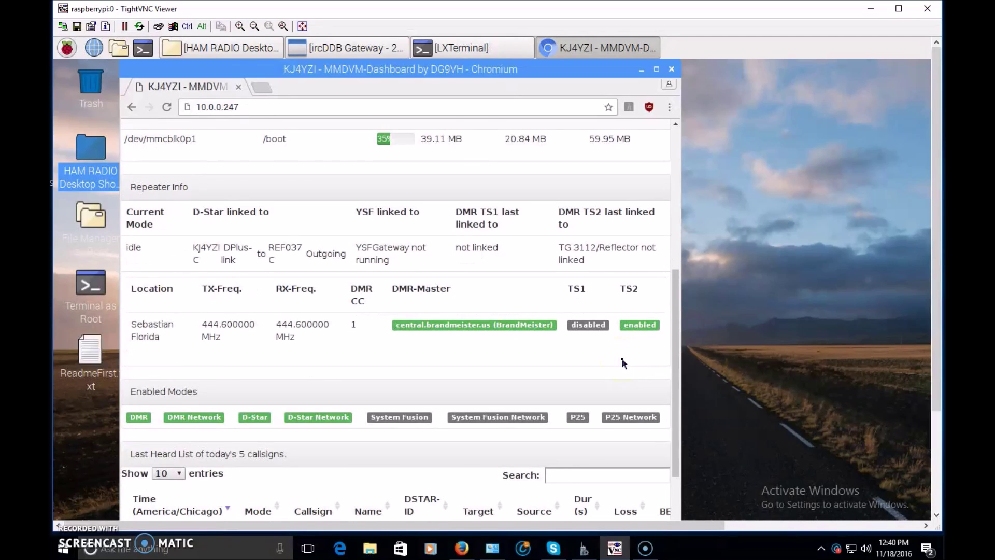
pyautogui.scroll(-2, 623, 361)
pyautogui.scroll(-1, 622, 362)
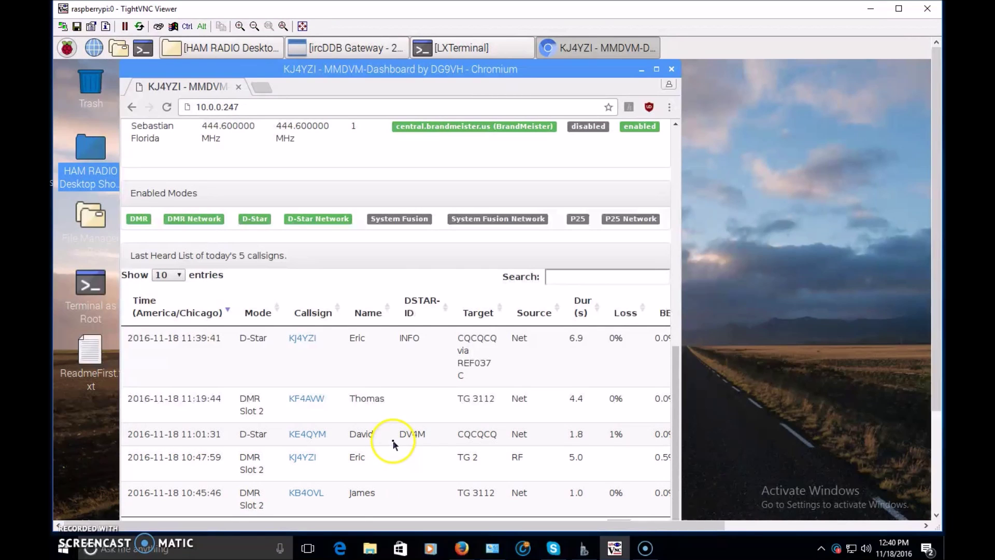
pyautogui.scroll(-1, 348, 369)
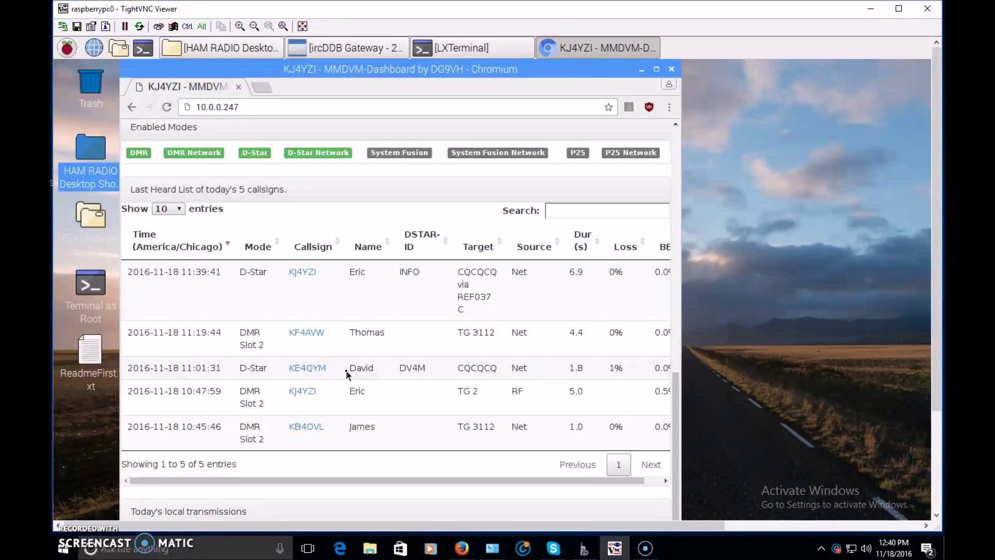
# Go through the dashboard again, checking the last heard list, the repeater's current mode and the Currently TXing entry during a transmission.
pyautogui.scroll(10, 346, 374)
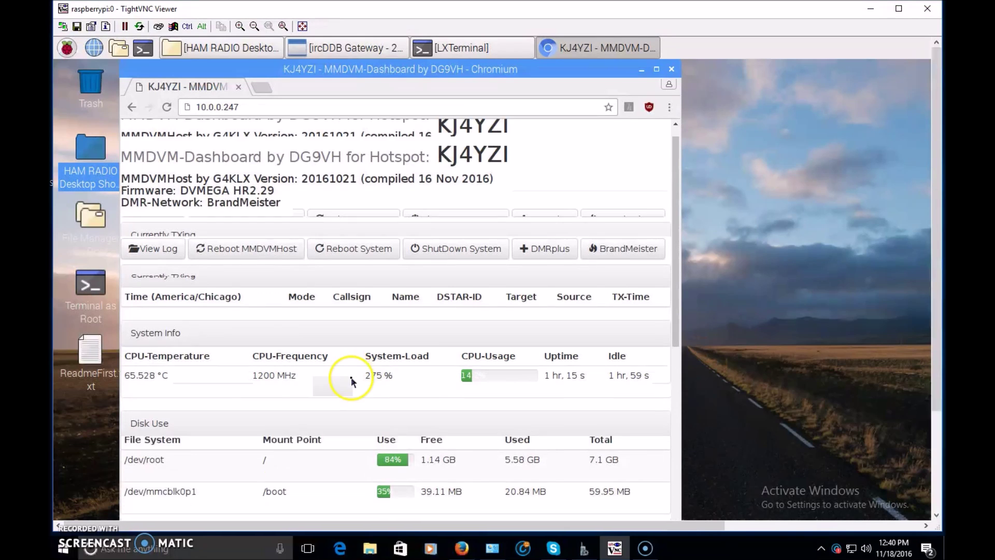
pyautogui.scroll(-5, 346, 375)
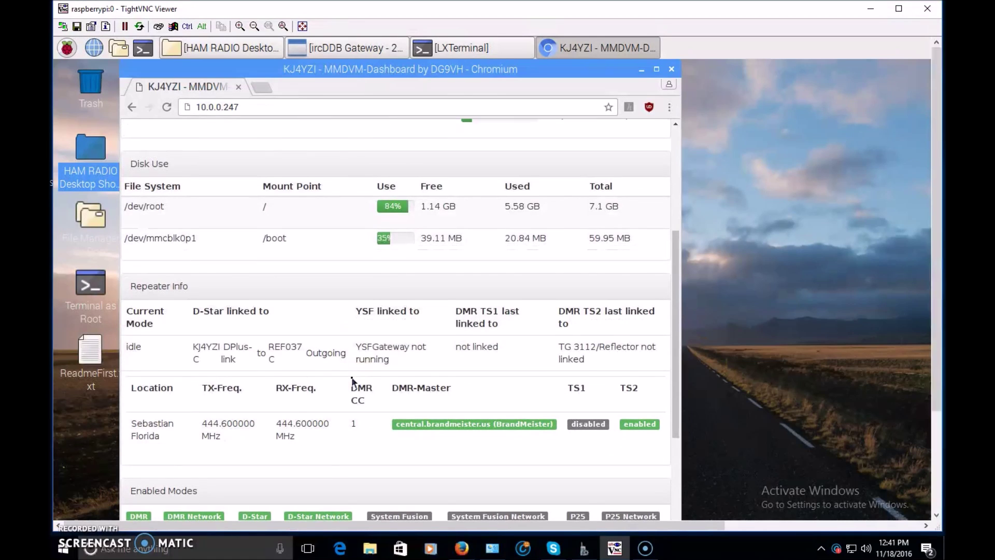
pyautogui.scroll(-5, 352, 381)
pyautogui.scroll(-3, 363, 422)
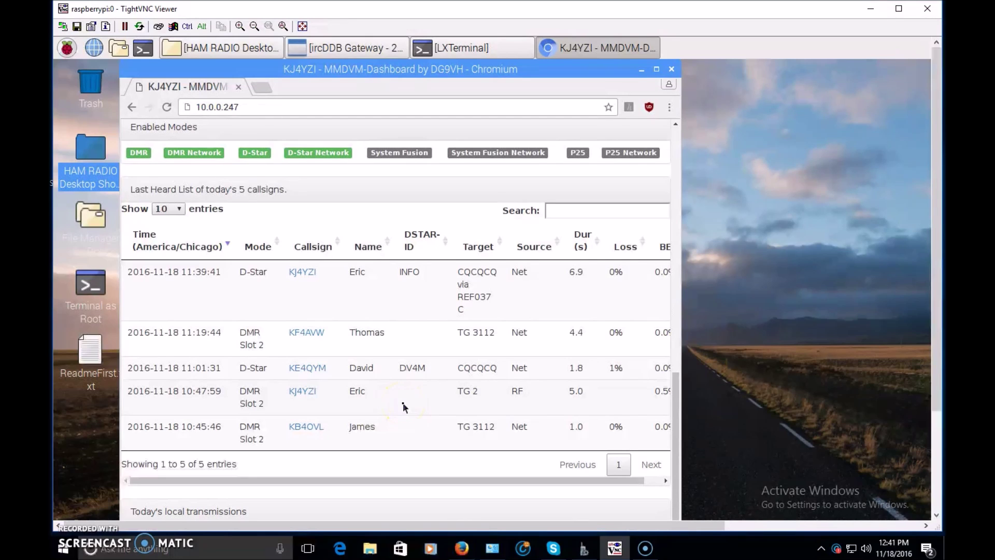
pyautogui.scroll(3, 404, 407)
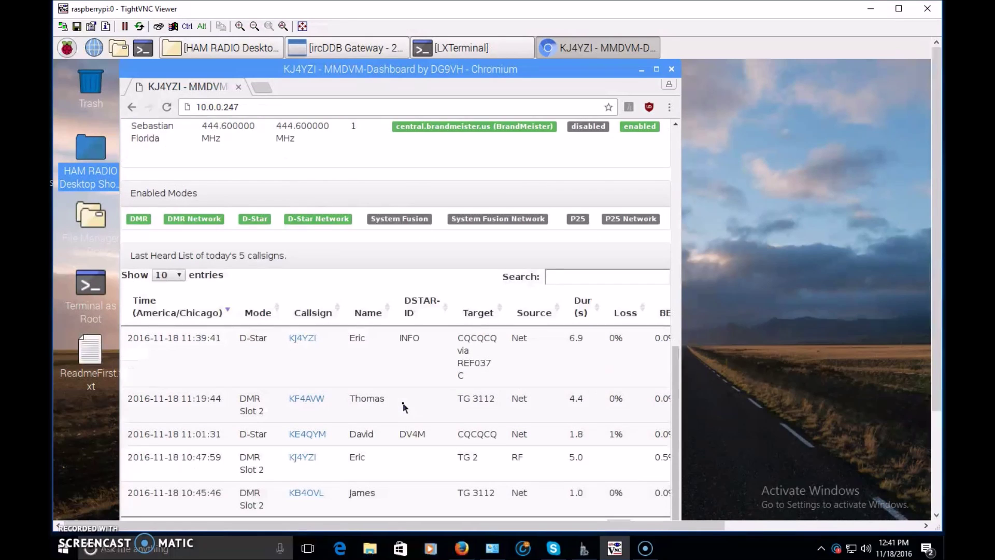
pyautogui.scroll(10, 404, 407)
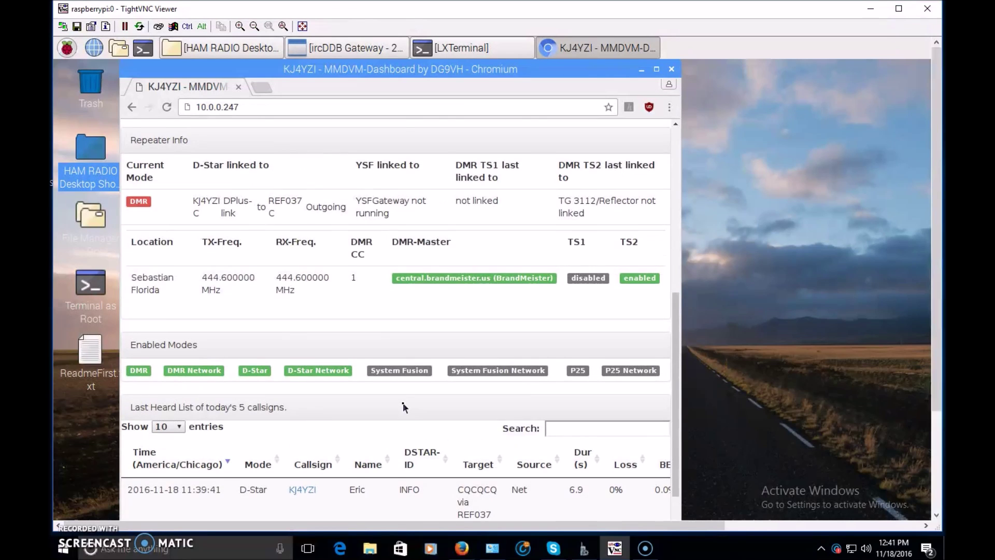
pyautogui.scroll(3, 404, 407)
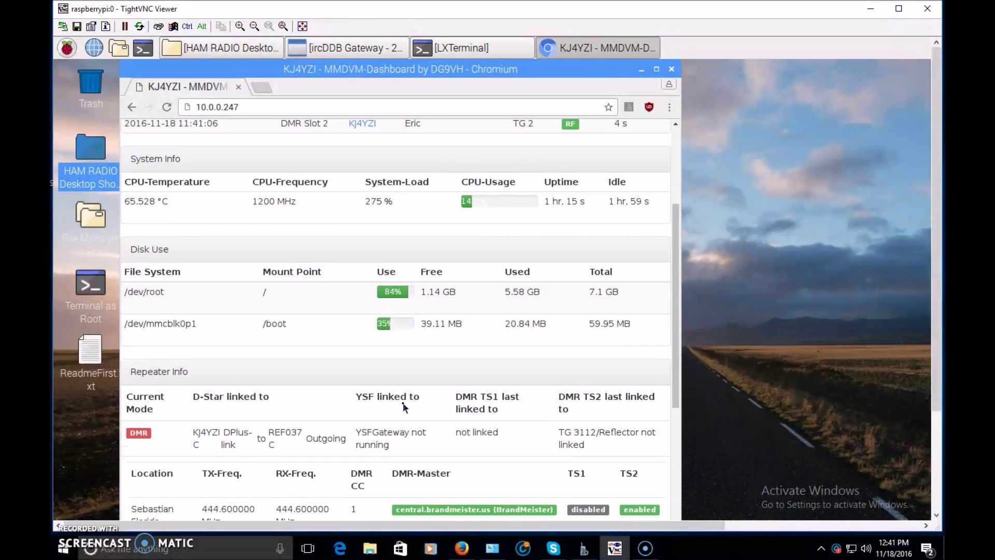
# Check the repeater's link and timeslot status, the enabled modes, the last heard list and today's local transmissions.
pyautogui.scroll(-1, 403, 406)
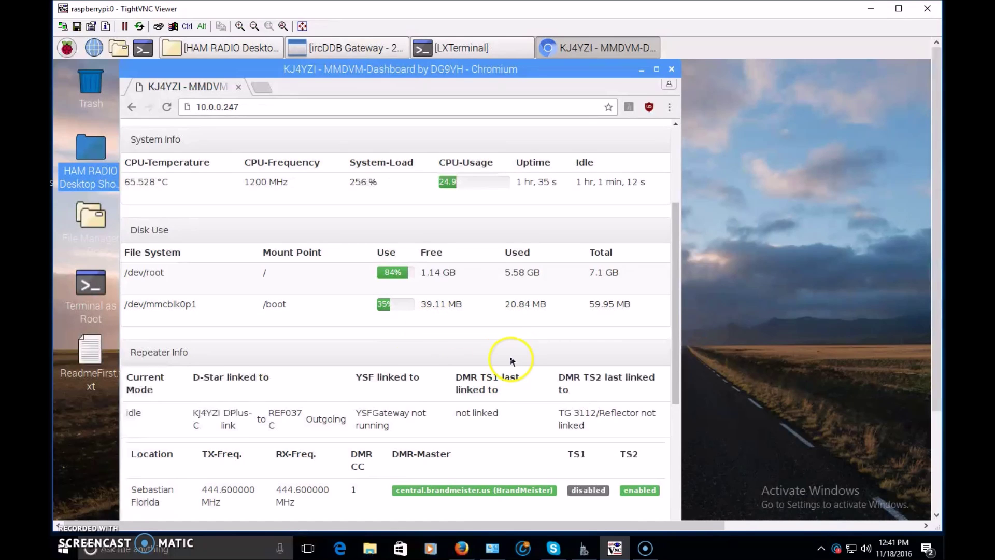
pyautogui.scroll(-2, 612, 421)
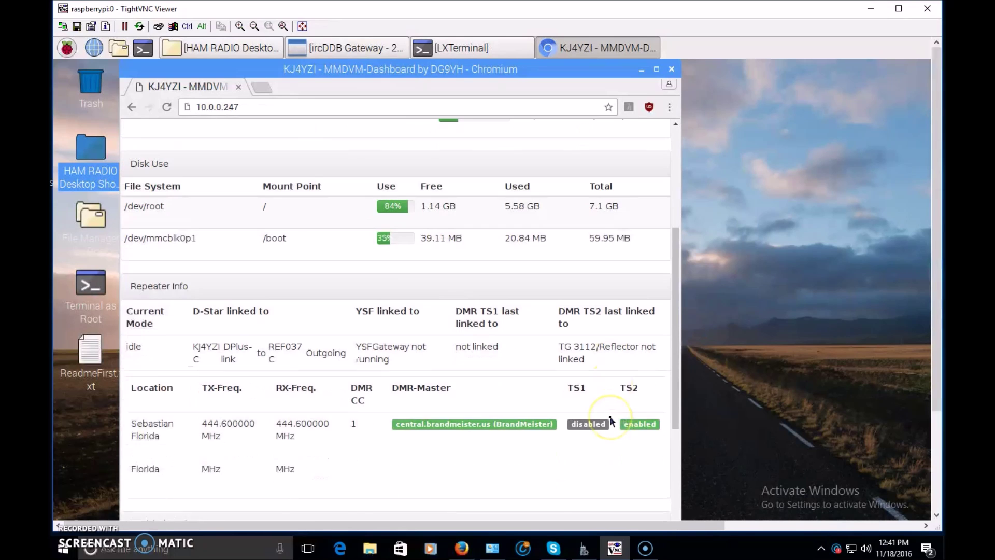
pyautogui.scroll(-5, 459, 390)
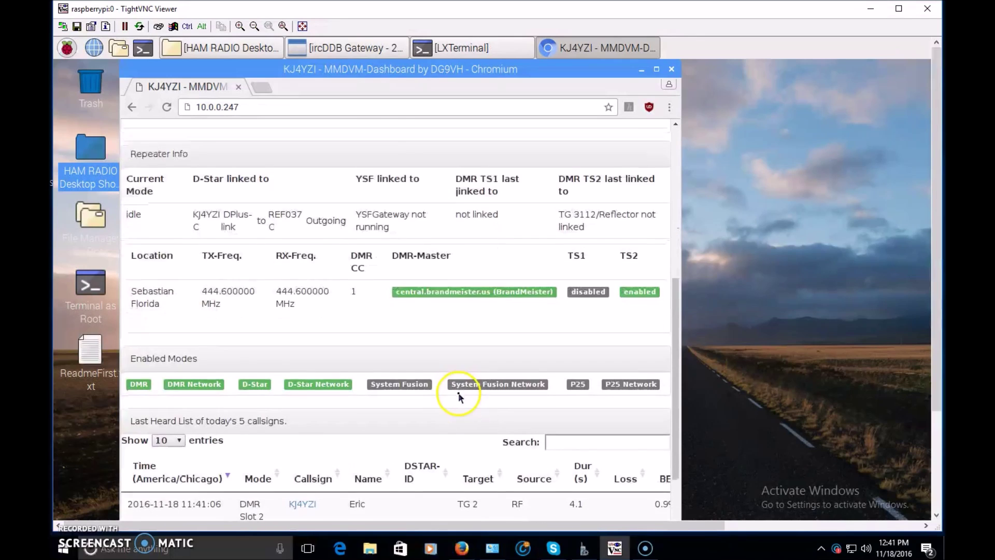
pyautogui.scroll(-1, 461, 394)
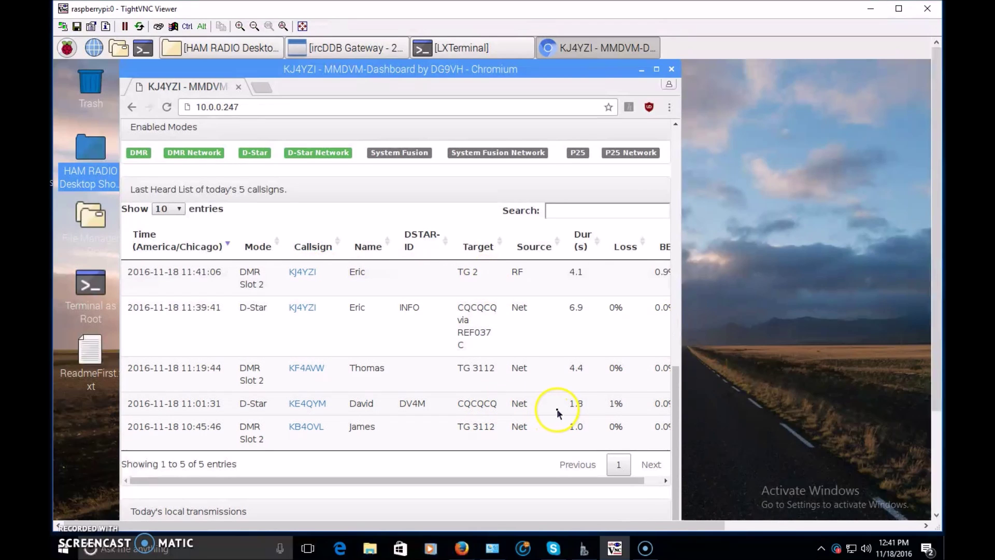
pyautogui.scroll(-1, 410, 416)
pyautogui.scroll(-4, 410, 417)
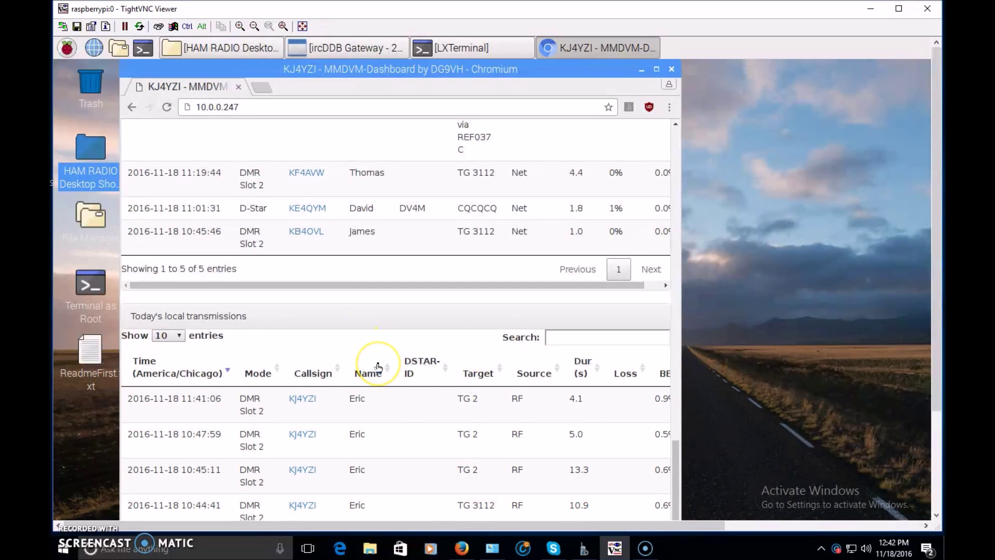
# Return to the start of the dashboard and highlight the hotspot's callsign in its heading.
pyautogui.scroll(8, 378, 362)
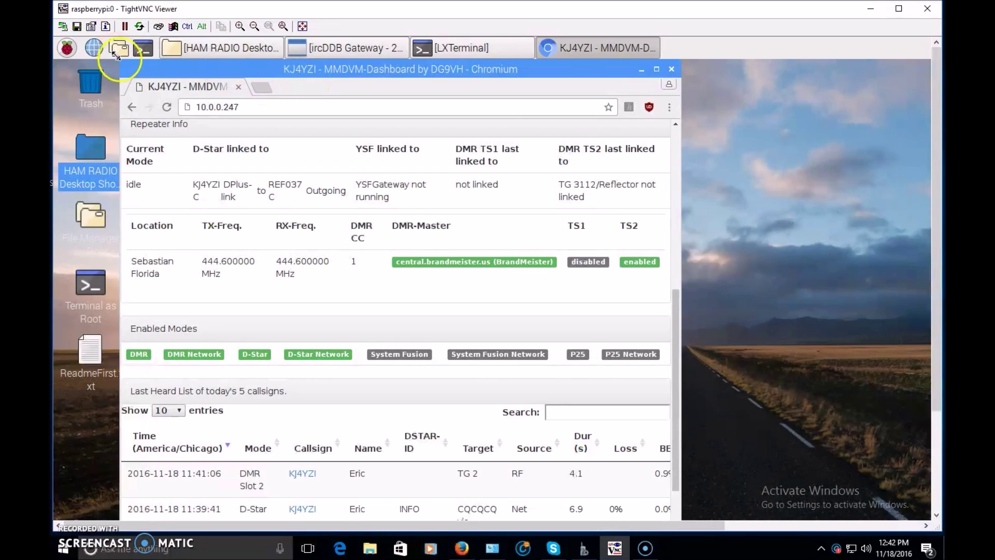
pyautogui.scroll(8, 351, 202)
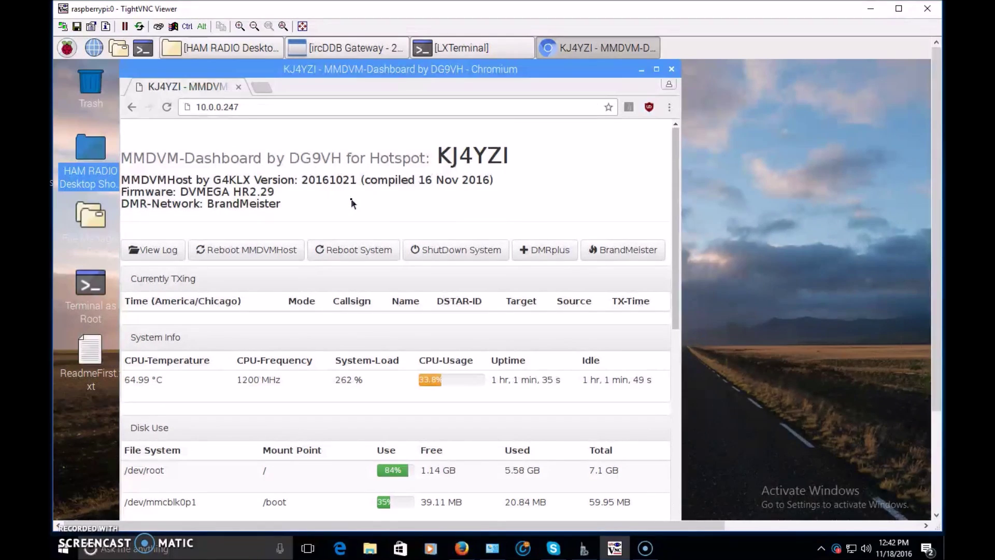
pyautogui.click(326, 230)
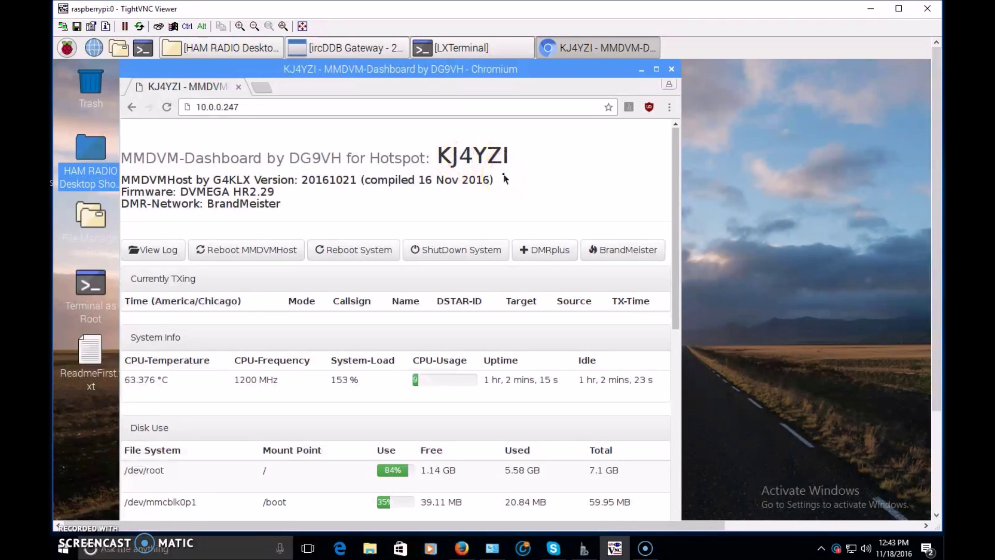
pyautogui.moveTo(439, 156); pyautogui.dragTo(512, 155)
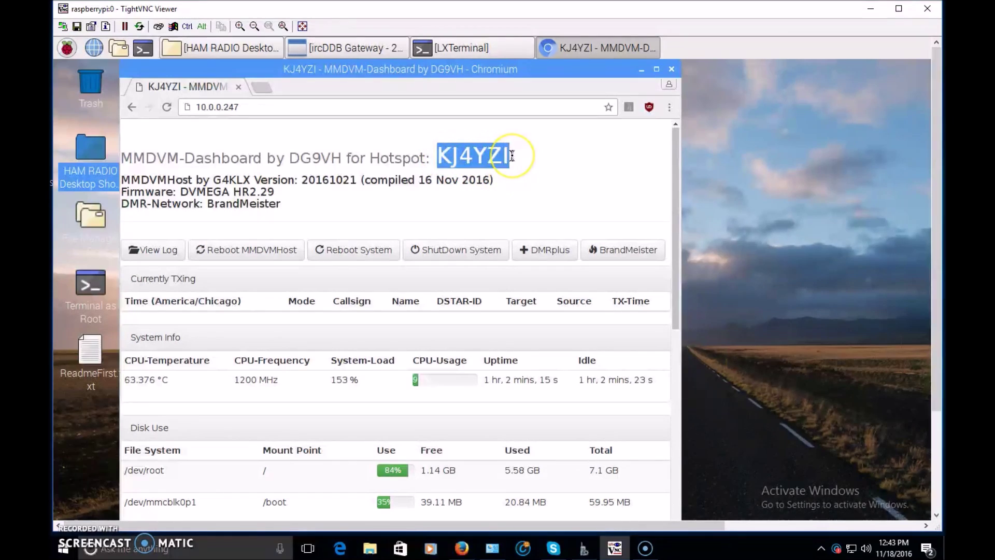